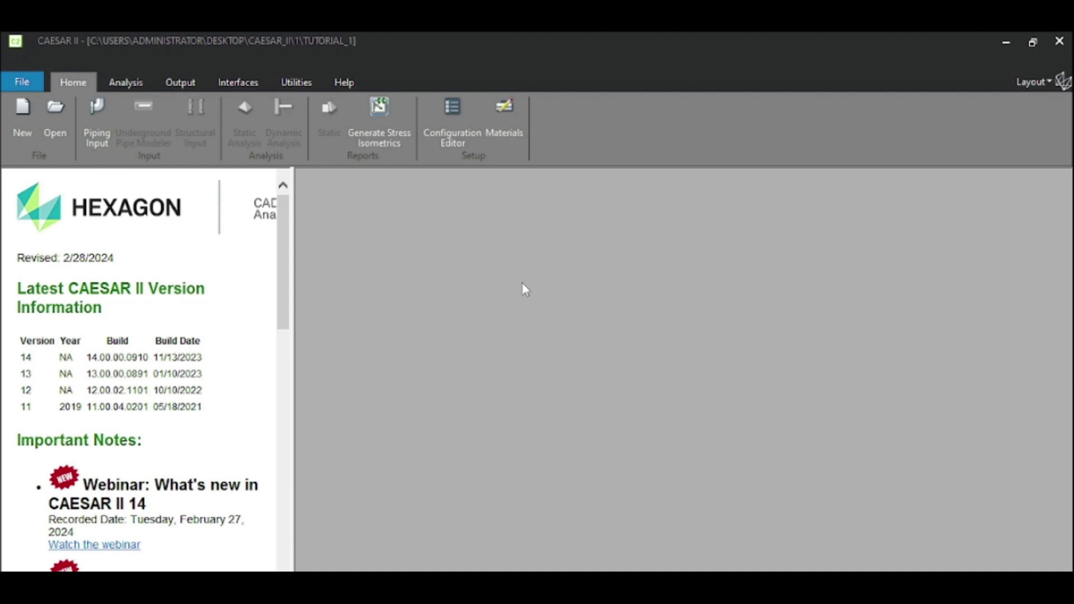
Step: Cancel the new job naming and open the Configuration Editor instead
{"action": "left_click", "coordinate": [22, 114]}
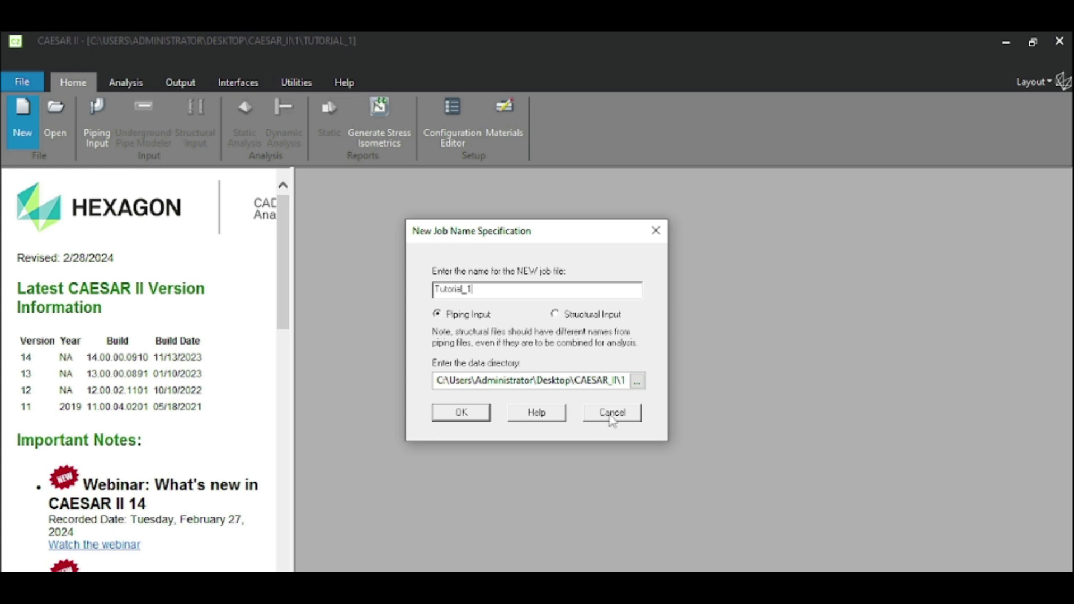
{"action": "left_click", "coordinate": [656, 230]}
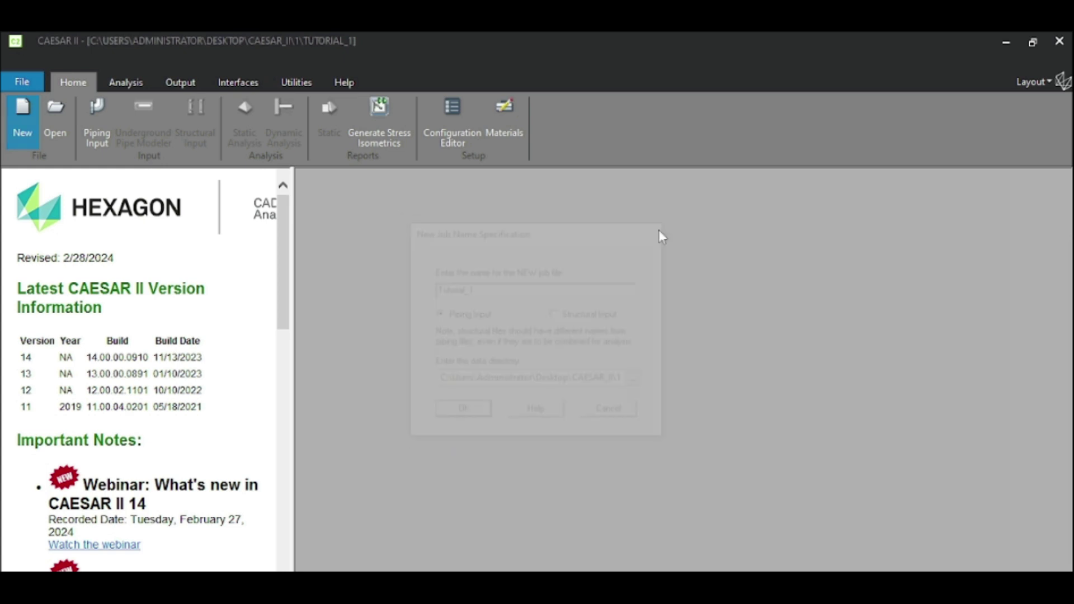
{"action": "left_click", "coordinate": [464, 136]}
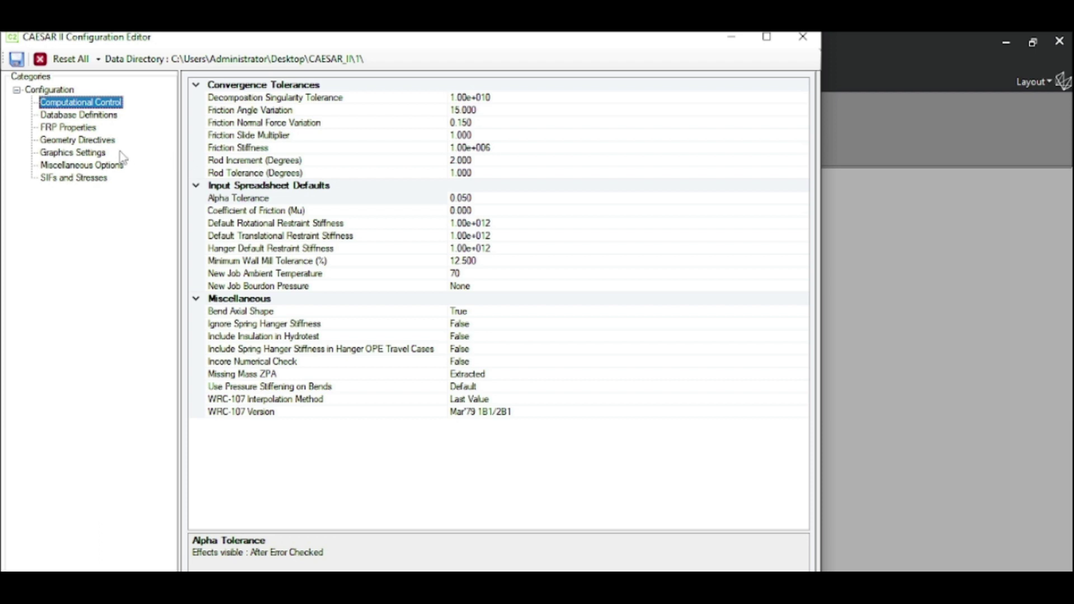
Step: Set the Database Definitions Units File Name to BAR.FIL and save the configuration
{"action": "left_click", "coordinate": [87, 141]}
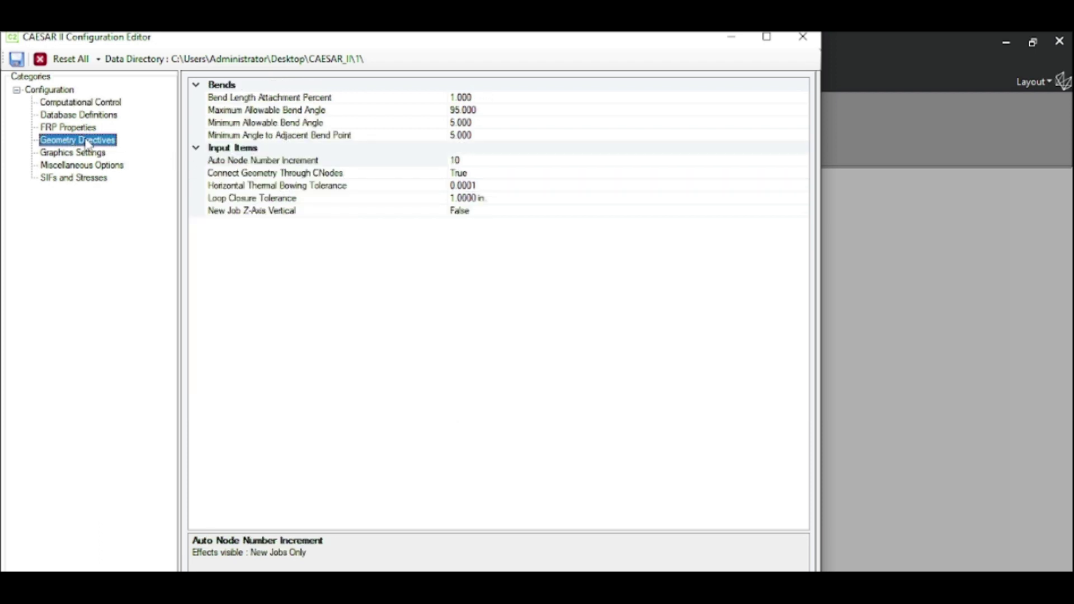
{"action": "left_click", "coordinate": [84, 116]}
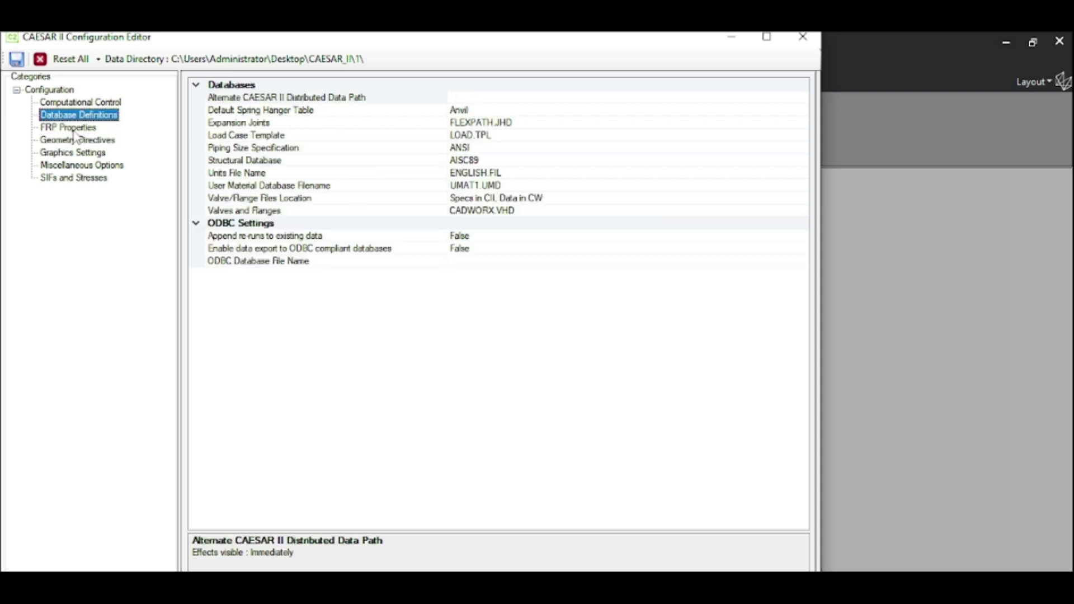
{"action": "left_click", "coordinate": [517, 173]}
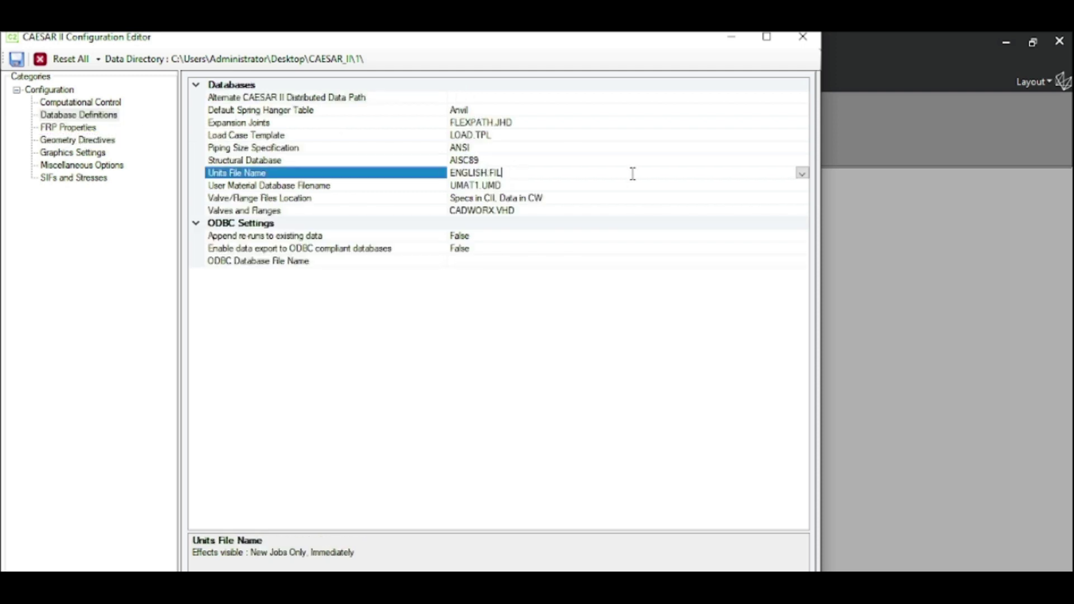
{"action": "left_click", "coordinate": [802, 173]}
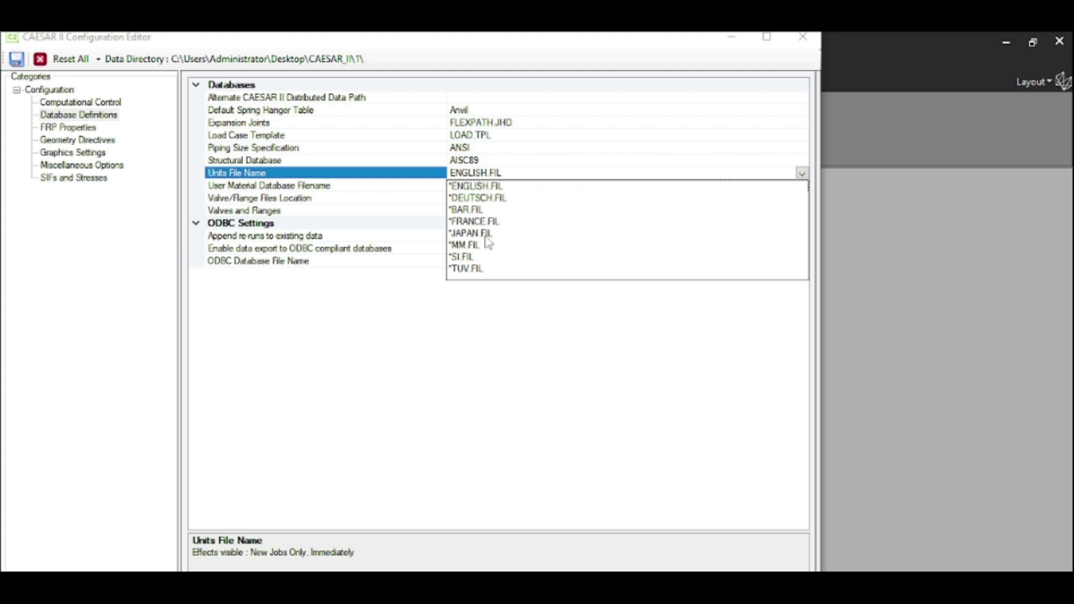
{"action": "left_click", "coordinate": [477, 210]}
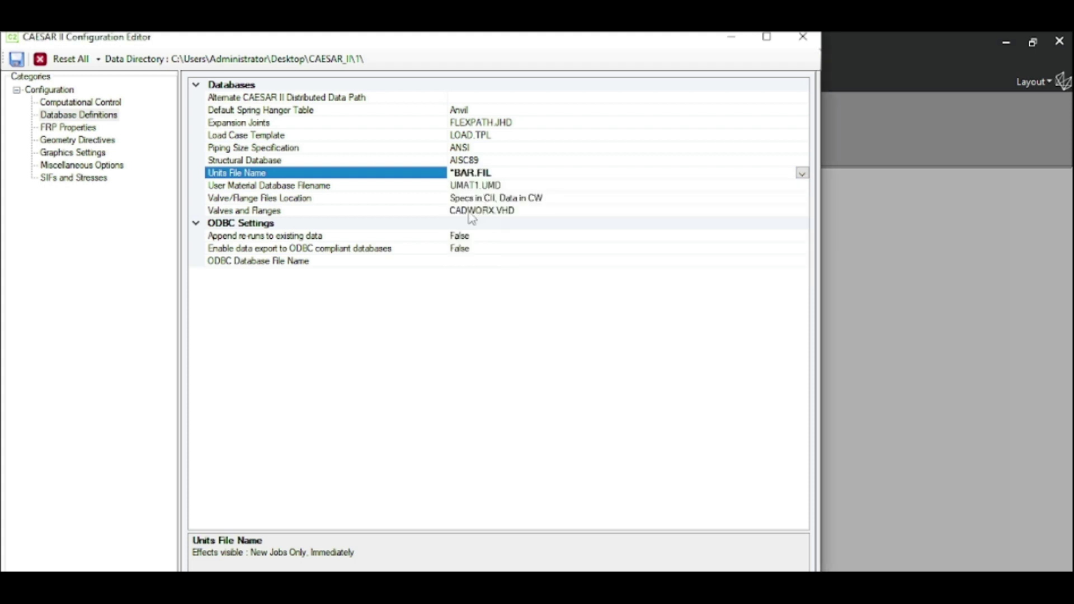
{"action": "left_click", "coordinate": [17, 59]}
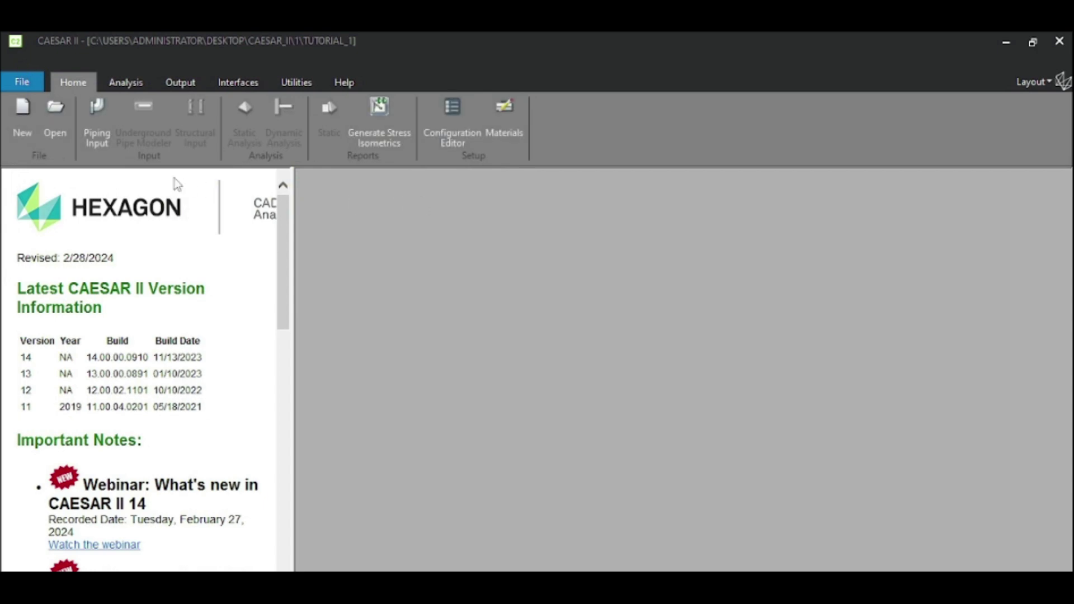
{"action": "left_click", "coordinate": [103, 132]}
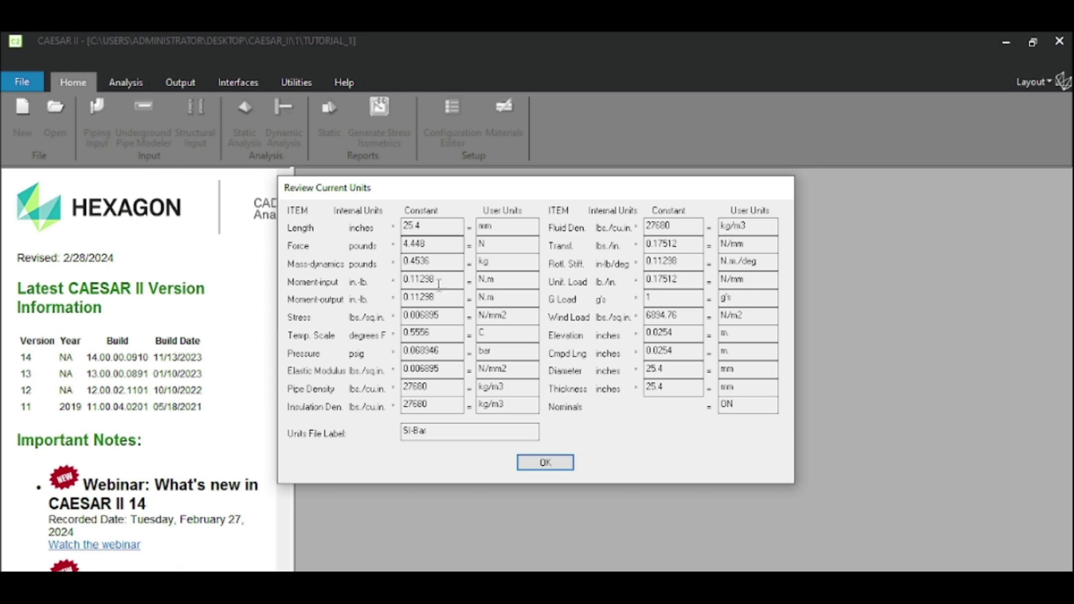
Step: Accept the SI-Bar units in Review Current Units to open Classic Piping Input
{"action": "left_click", "coordinate": [554, 462]}
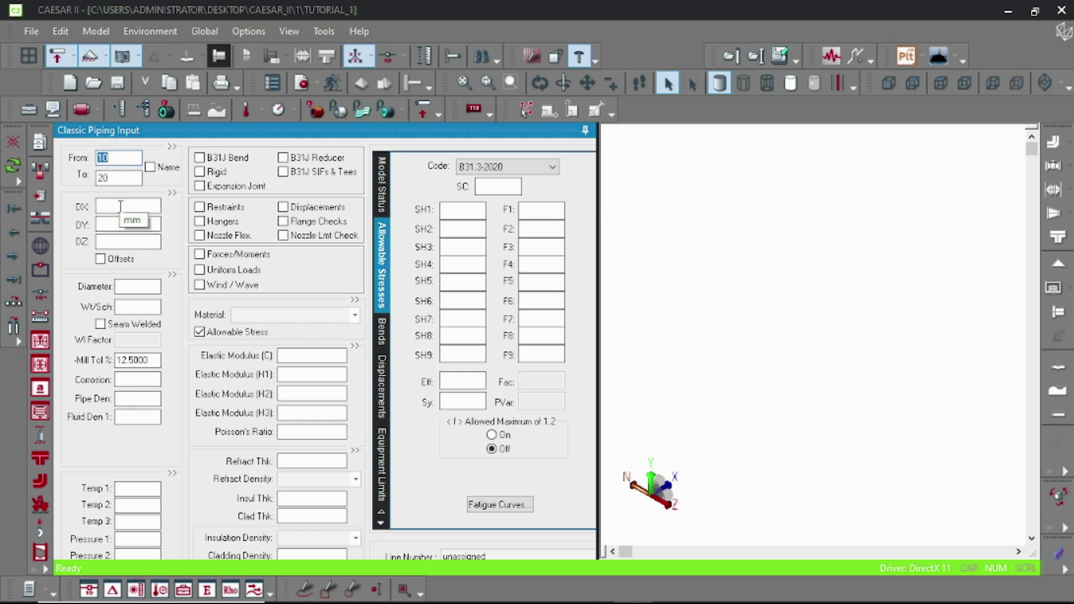
Step: Give element 10–20 lengths of DX 1000 mm and DZ 1000 mm
{"action": "left_click", "coordinate": [120, 206]}
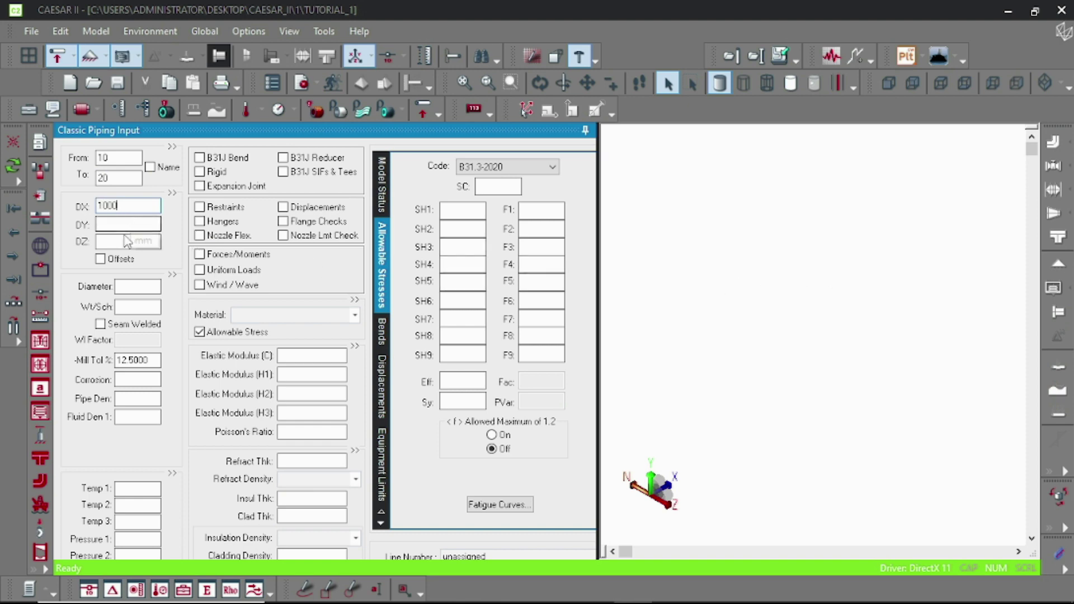
{"action": "left_click", "coordinate": [124, 239]}
{"action": "type", "text": "1000"}
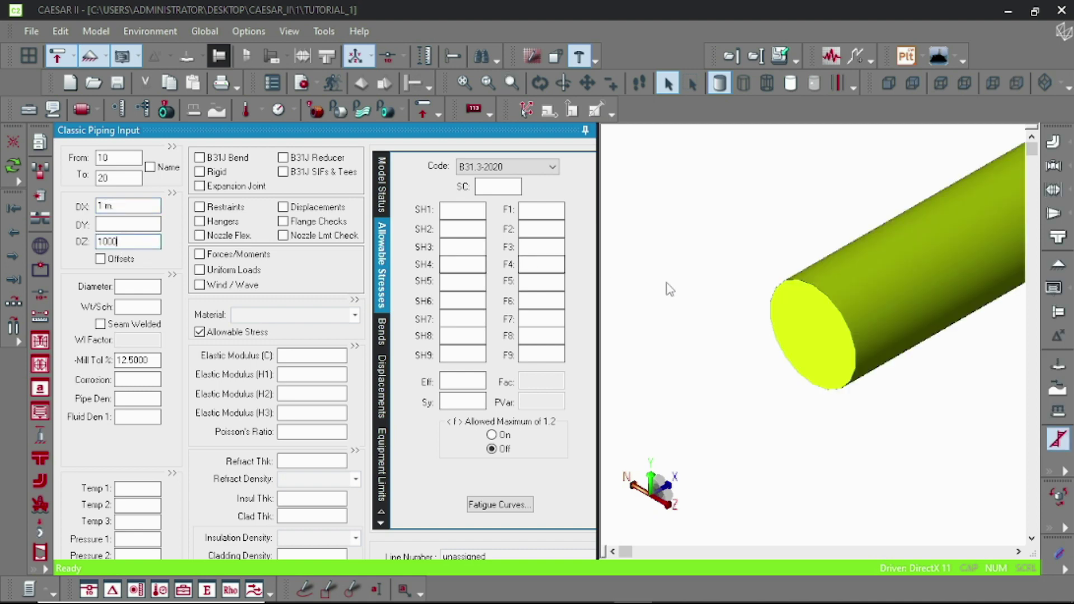
{"action": "left_click", "coordinate": [781, 351]}
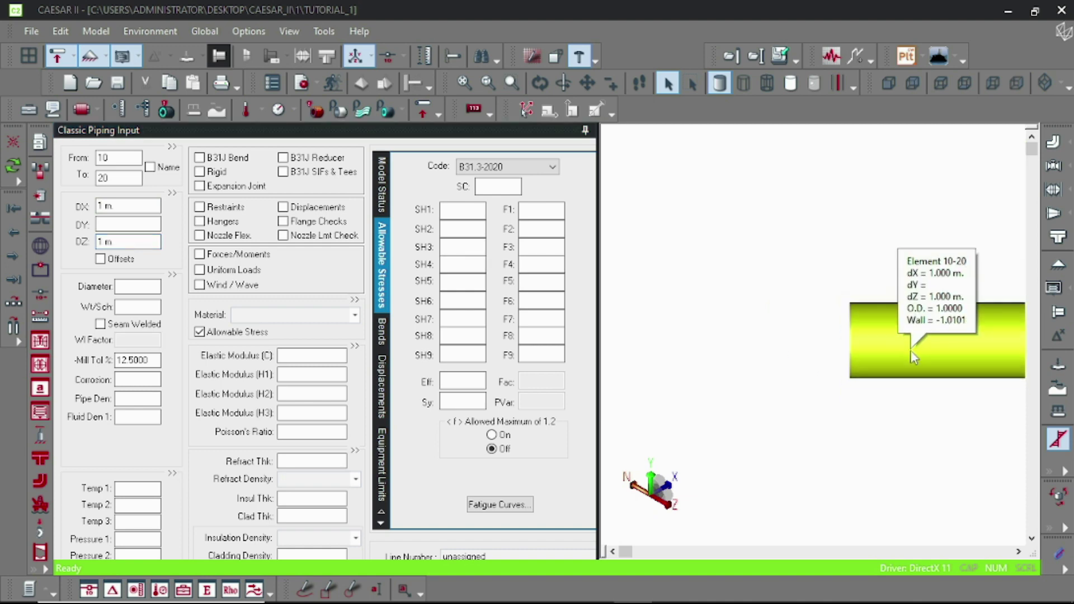
{"action": "scroll", "coordinate": [755, 364], "scroll_direction": "down", "scroll_amount": 3}
{"action": "scroll", "coordinate": [733, 381], "scroll_direction": "down", "scroll_amount": 3}
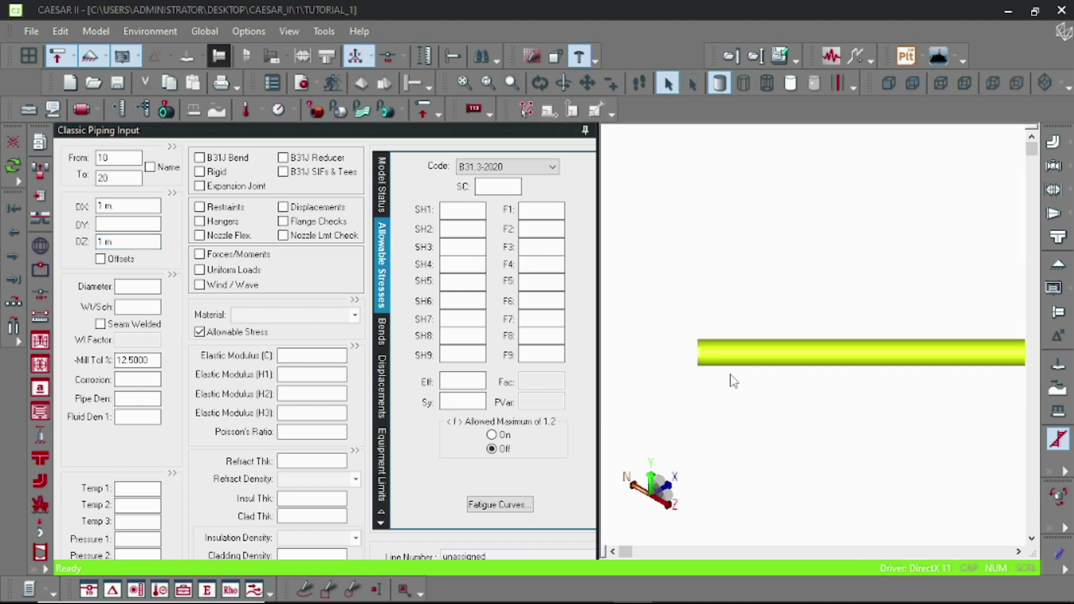
{"action": "scroll", "coordinate": [772, 376], "scroll_direction": "down", "scroll_amount": 4}
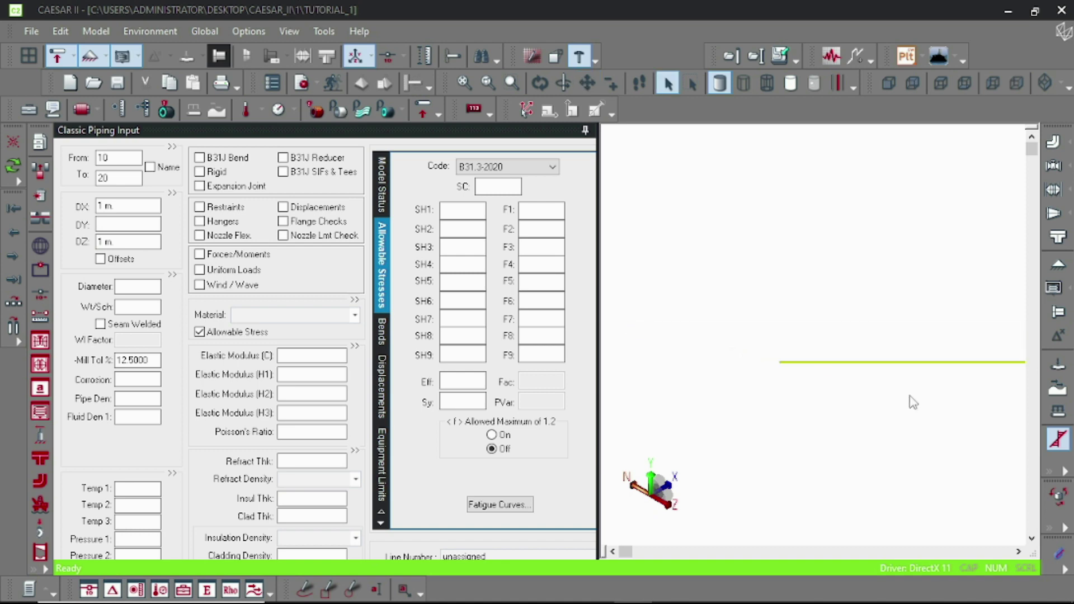
{"action": "middle_click_drag", "start_coordinate": [914, 403], "coordinate": [783, 388]}
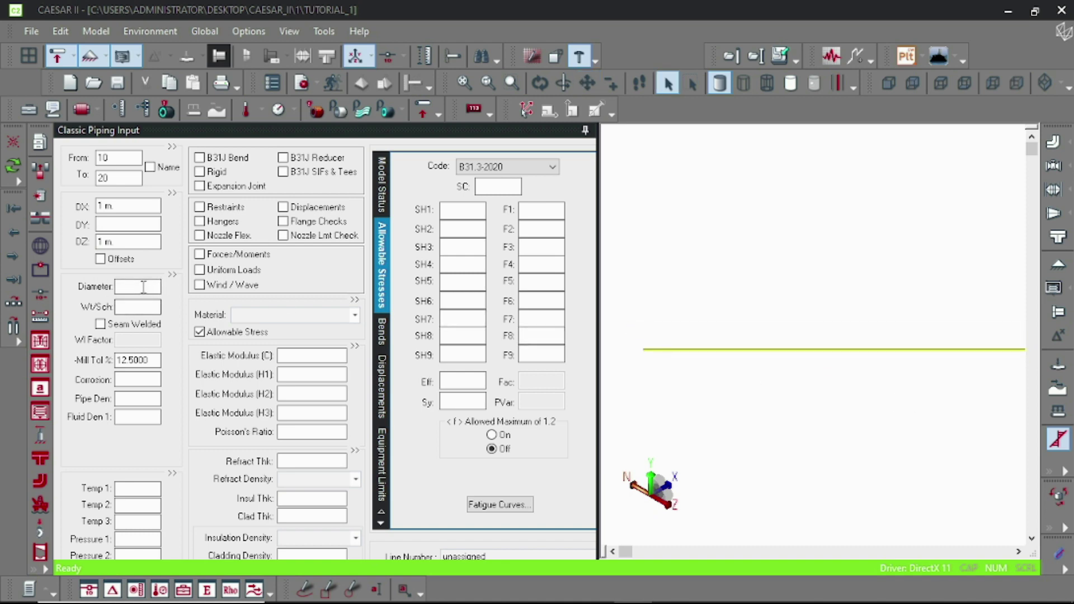
{"action": "left_click", "coordinate": [143, 287]}
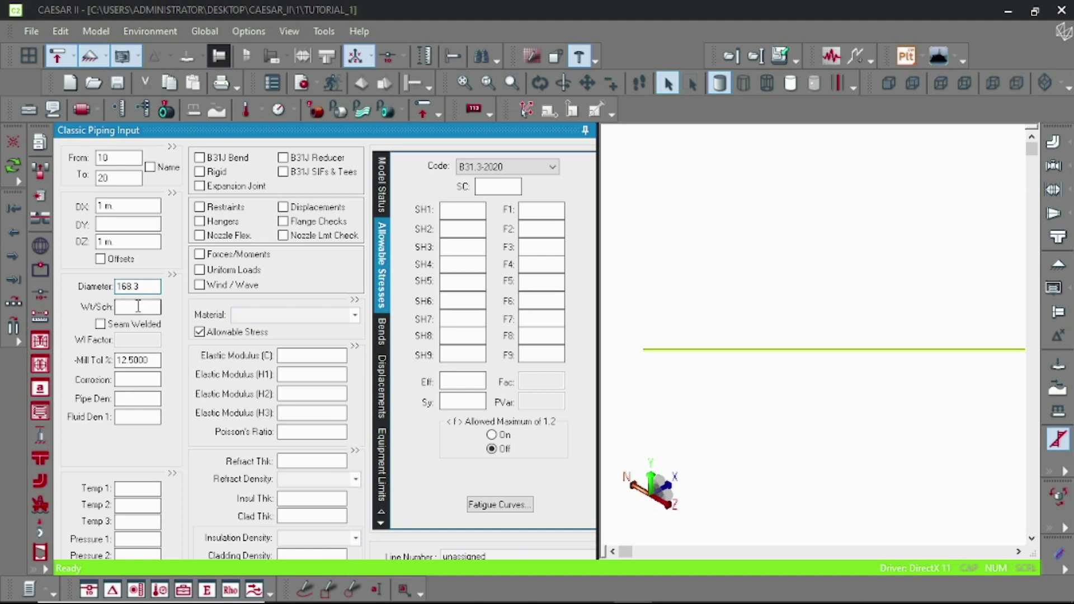
Step: Set the pipe diameter to 168.3 and the wall to schedule 40 (7.112 mm)
{"action": "left_click", "coordinate": [138, 306]}
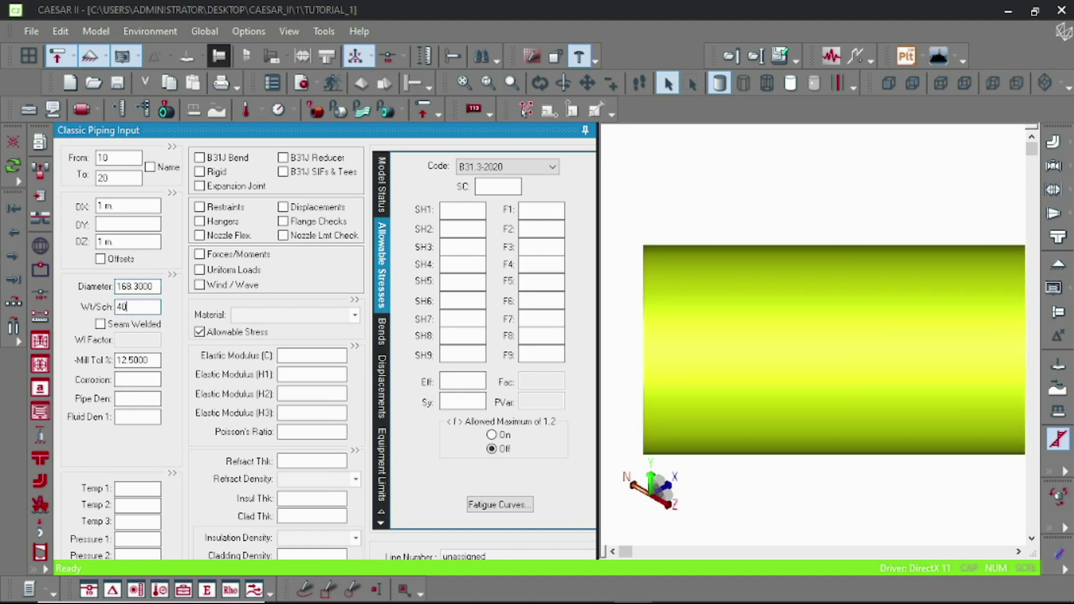
{"action": "type", "text": "40"}
{"action": "key", "text": "Tab"}
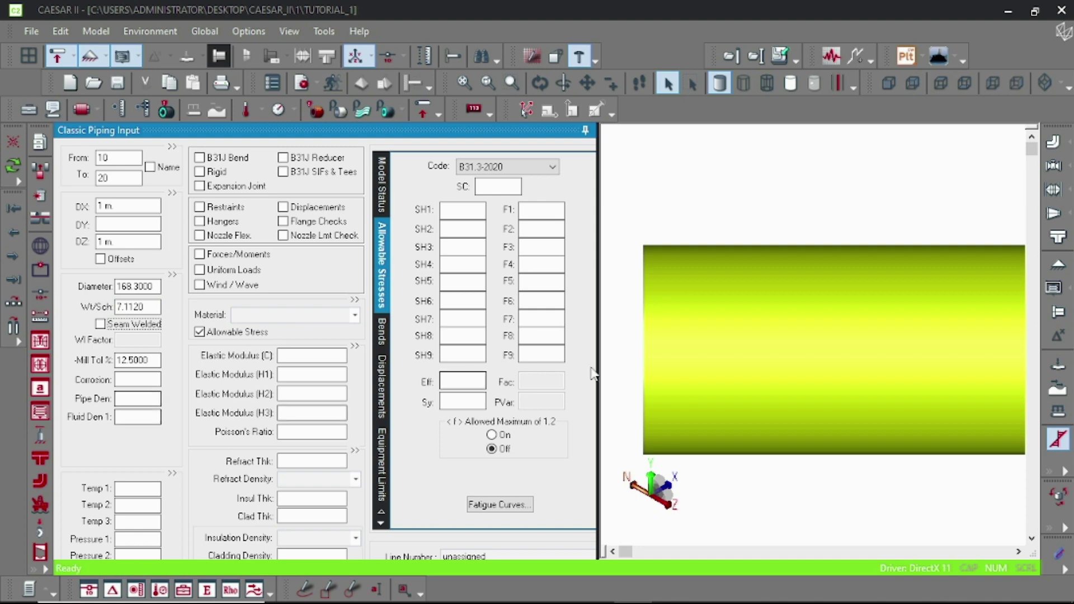
{"action": "mouse_move", "coordinate": [731, 343]}
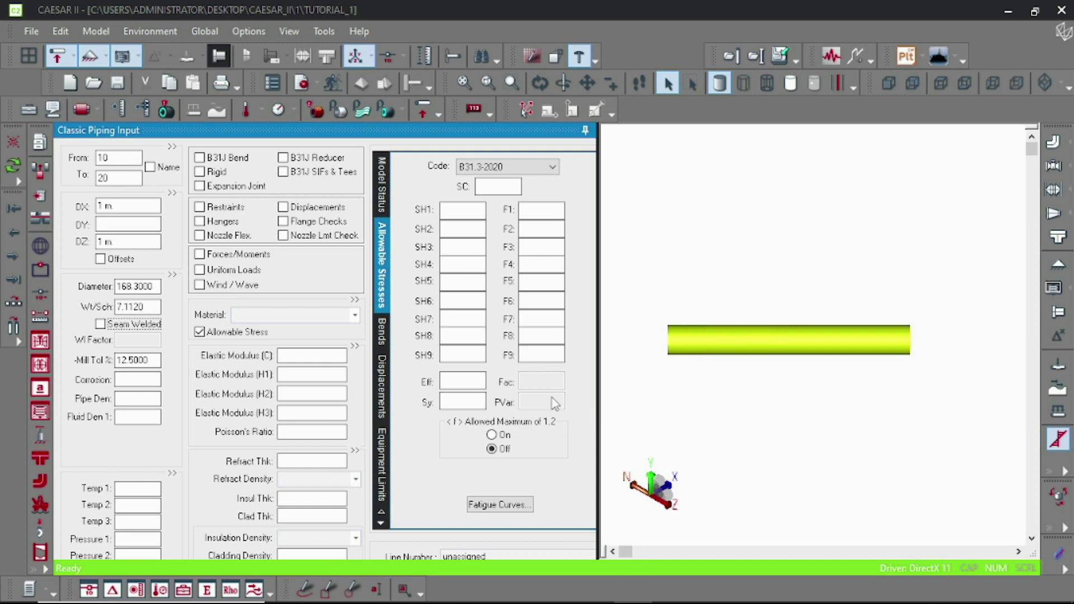
Step: Clear the DZ value so element 10–20 runs 1 m along X only
{"action": "left_click_drag", "start_coordinate": [123, 241], "coordinate": [93, 254]}
{"action": "key", "text": "Delete"}
{"action": "left_click", "coordinate": [887, 425]}
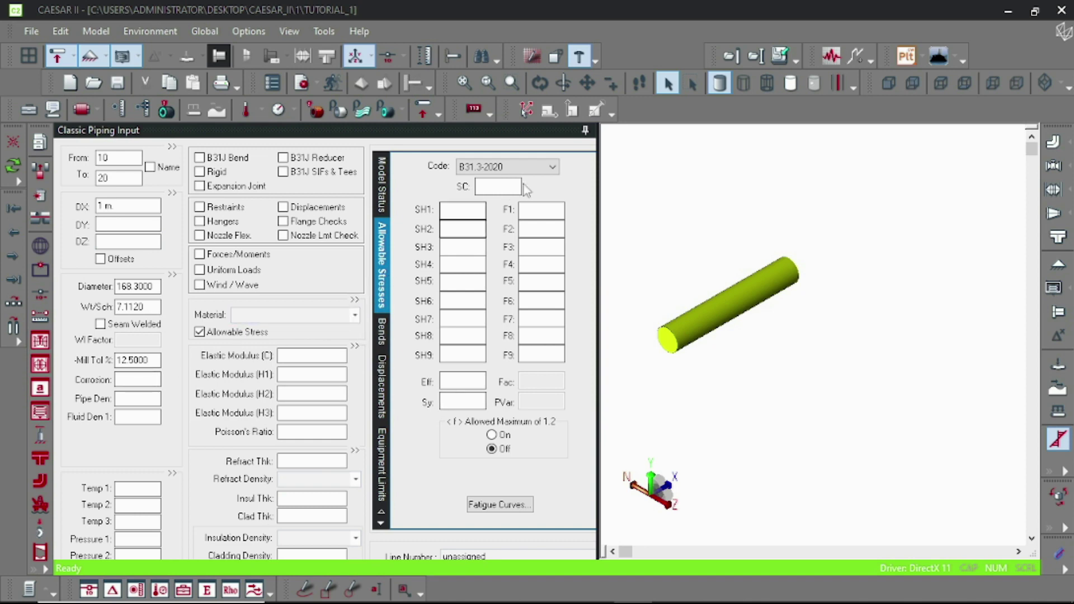
Step: Set the material to A106 Grade B and keep B31.3-2020 as the piping code
{"action": "left_click", "coordinate": [553, 167]}
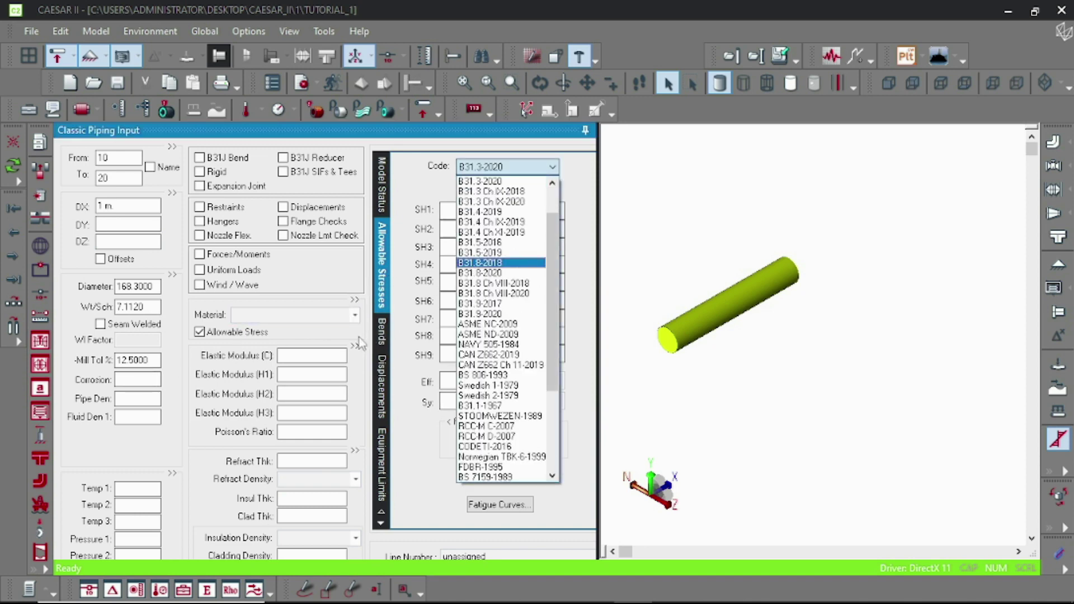
{"action": "left_click", "coordinate": [355, 316]}
{"action": "left_click", "coordinate": [355, 315]}
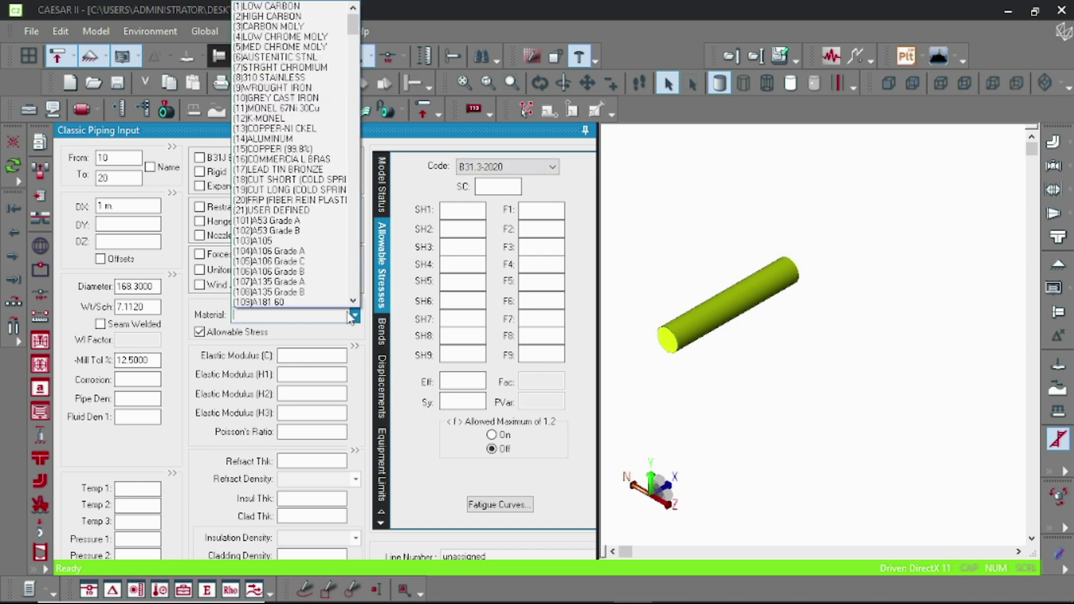
{"action": "left_click", "coordinate": [313, 272]}
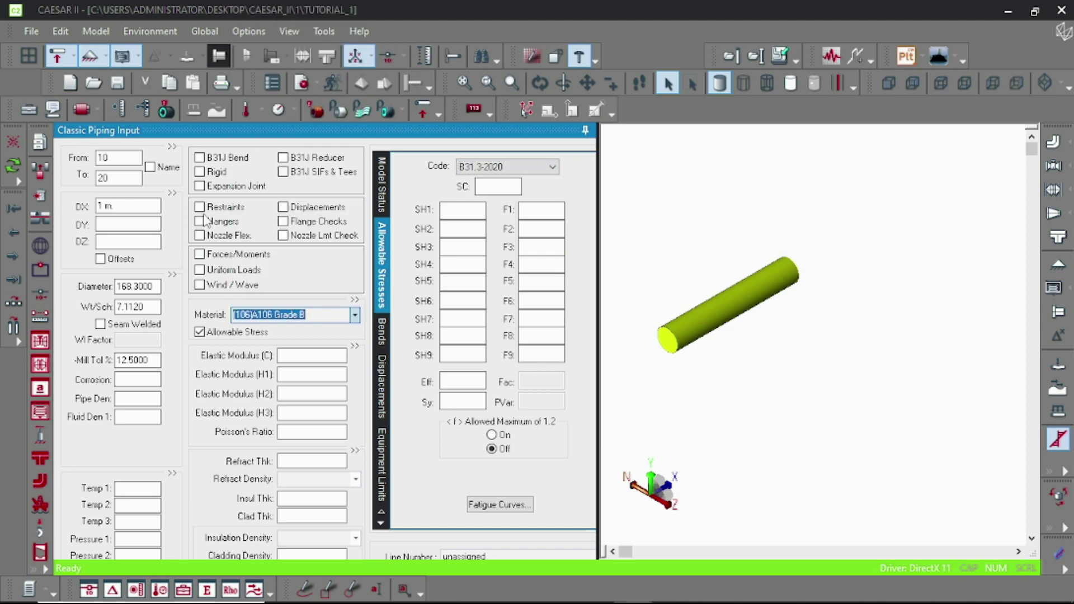
{"action": "left_click", "coordinate": [546, 167]}
{"action": "scroll", "coordinate": [544, 181], "scroll_direction": "up", "scroll_amount": 2}
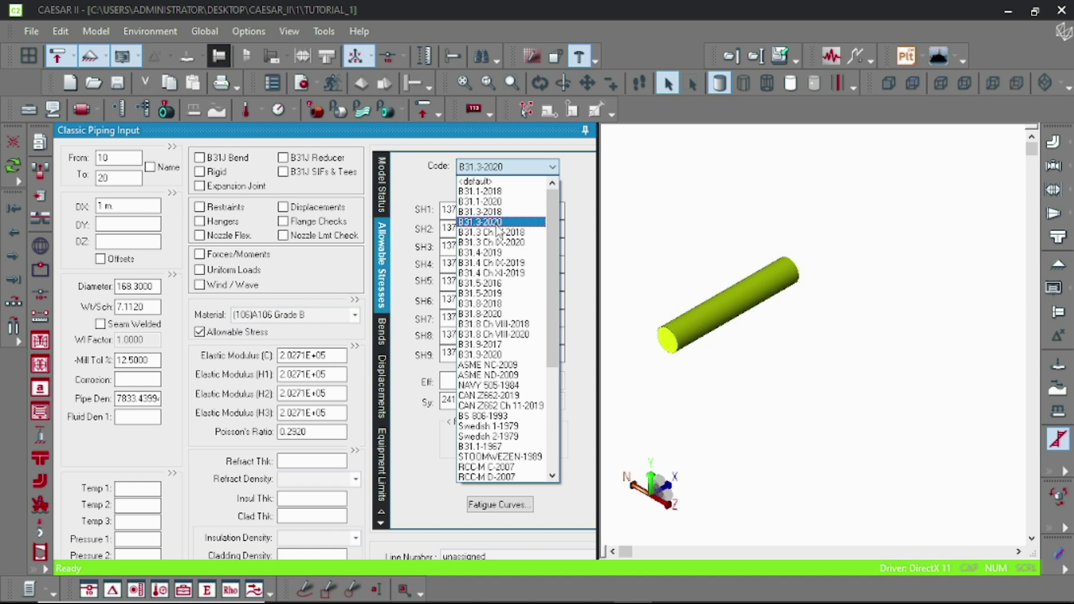
{"action": "left_click", "coordinate": [496, 223]}
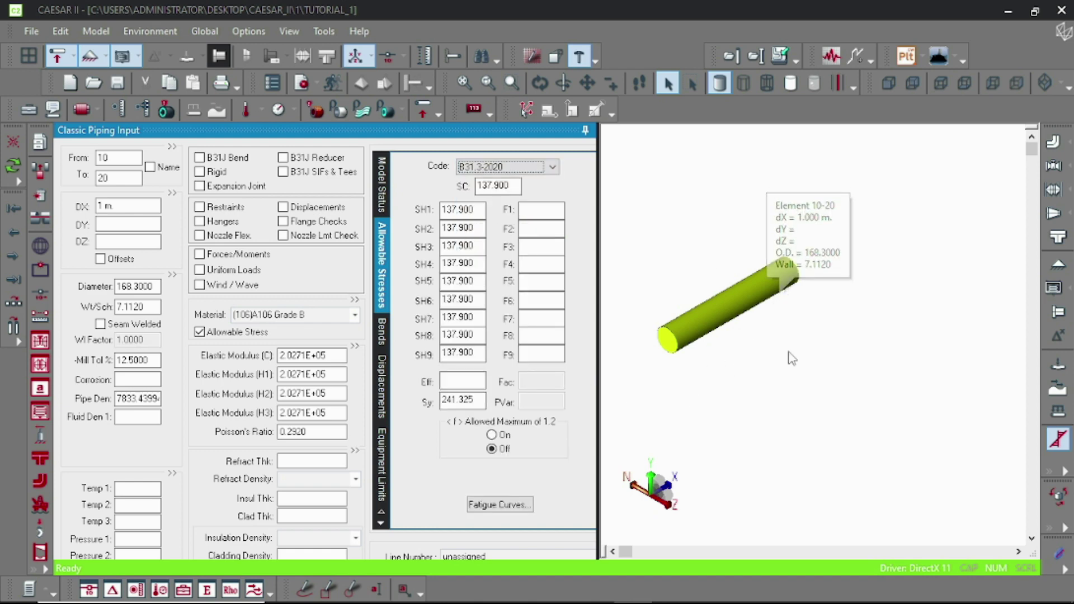
Step: Enter temperature 300, pressure 8, and 75 mm Mineral Wool insulation for element 10–20
{"action": "left_click", "coordinate": [131, 486]}
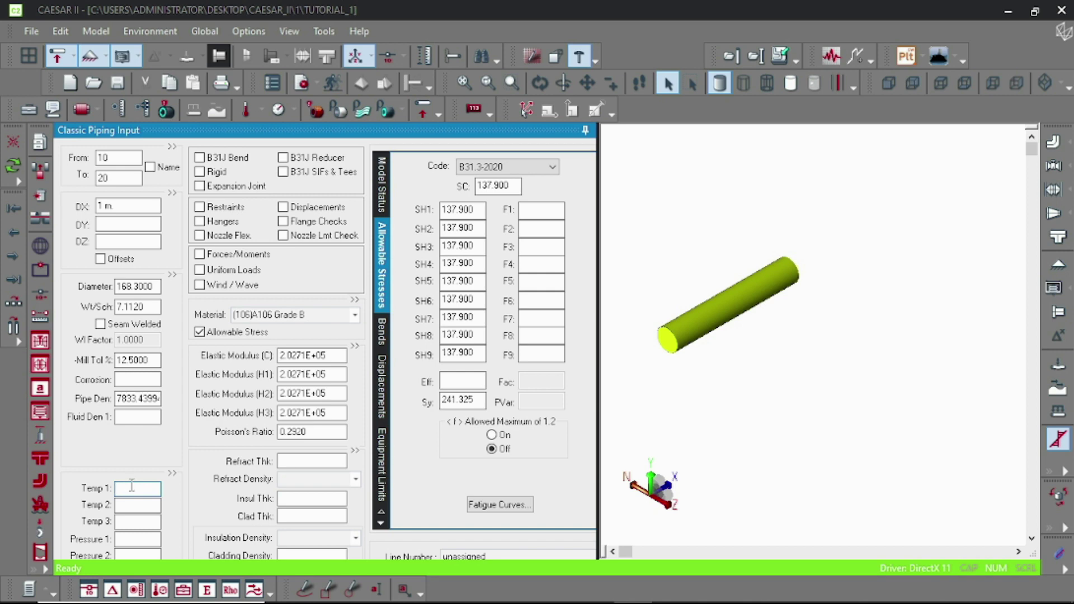
{"action": "left_click", "coordinate": [131, 539]}
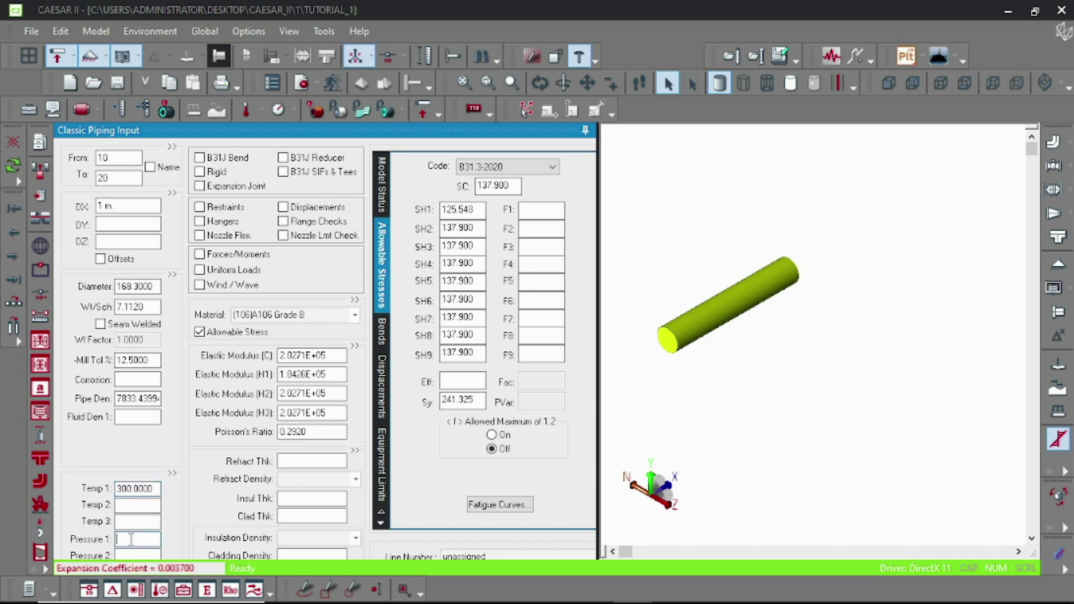
{"action": "type", "text": "8"}
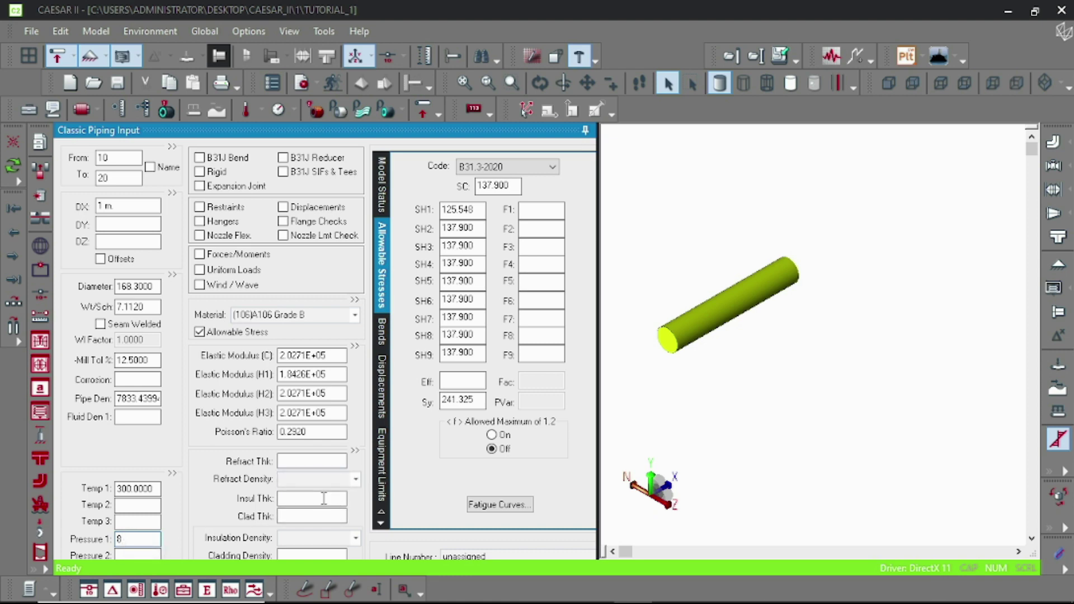
{"action": "left_click", "coordinate": [322, 498]}
{"action": "left_click", "coordinate": [356, 540]}
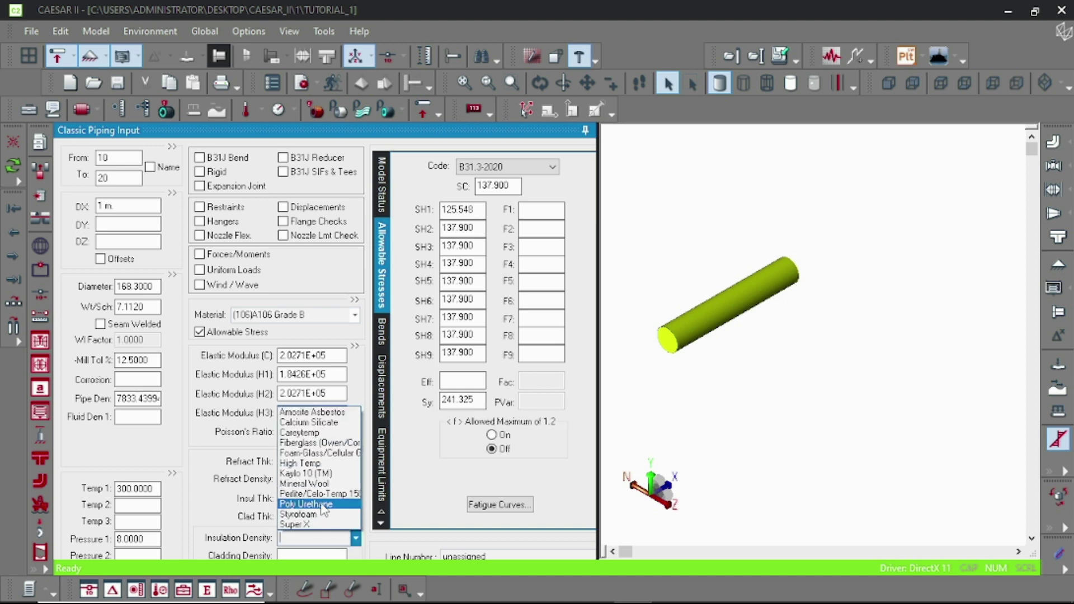
{"action": "left_click", "coordinate": [319, 484]}
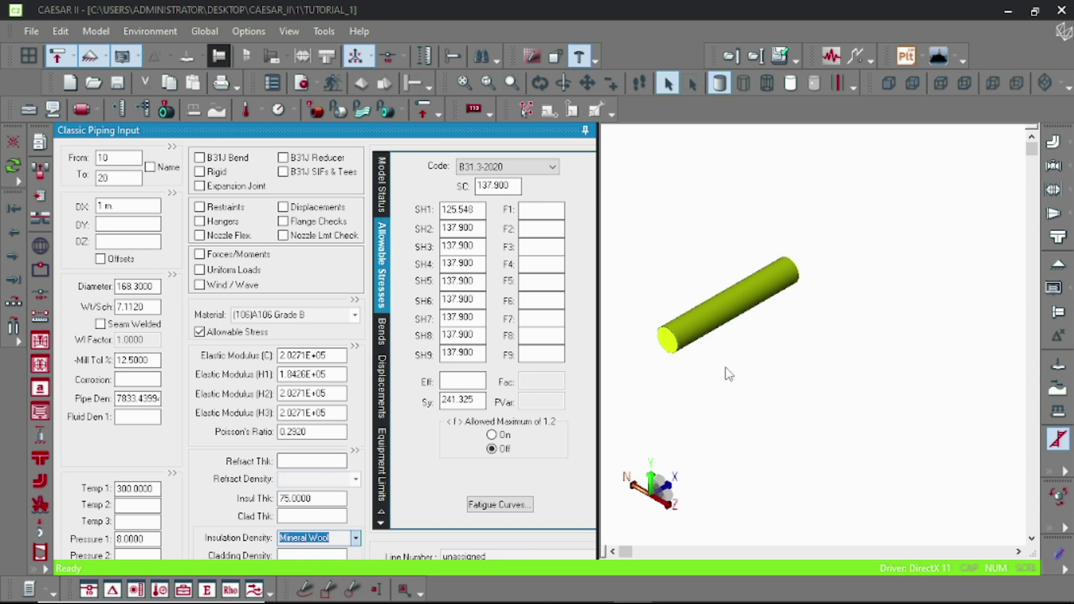
{"action": "left_click", "coordinate": [737, 370]}
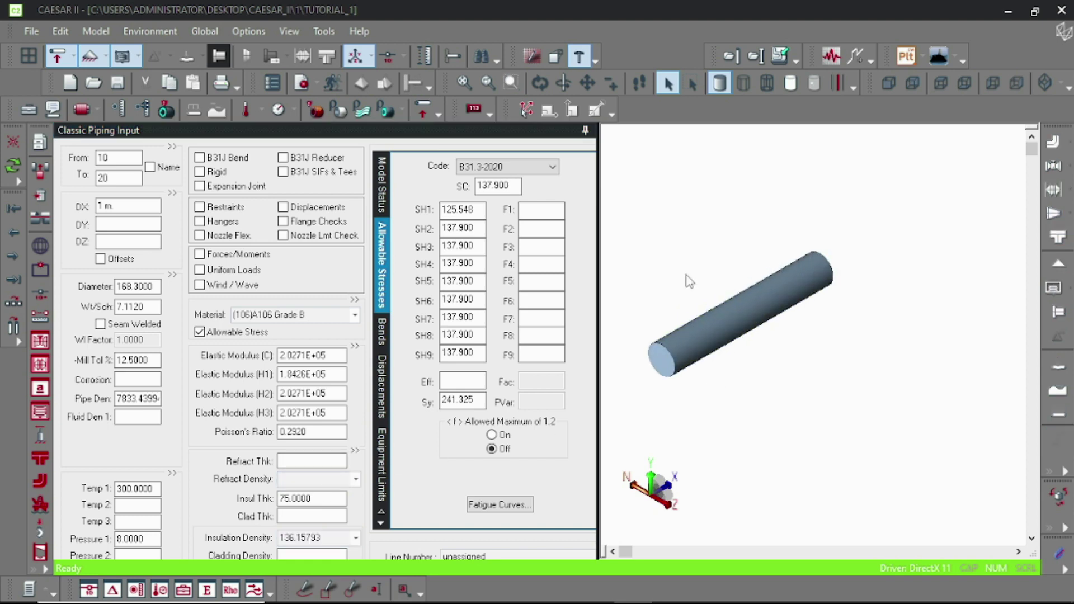
{"action": "left_click", "coordinate": [702, 305]}
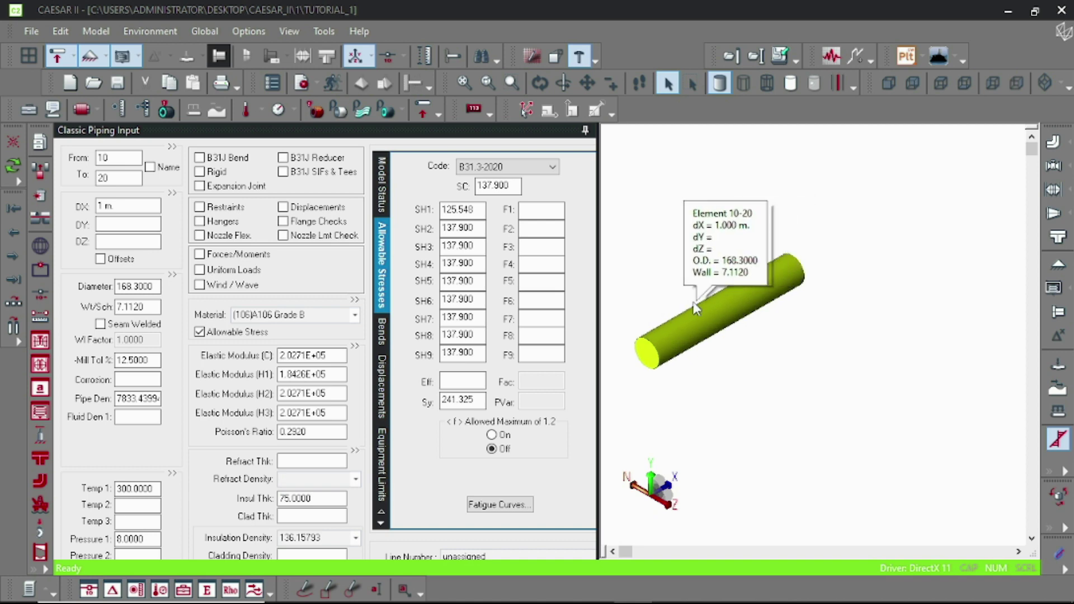
Step: Continue to element 20–30 with a vertical DY of 500 mm
{"action": "left_click", "coordinate": [14, 304]}
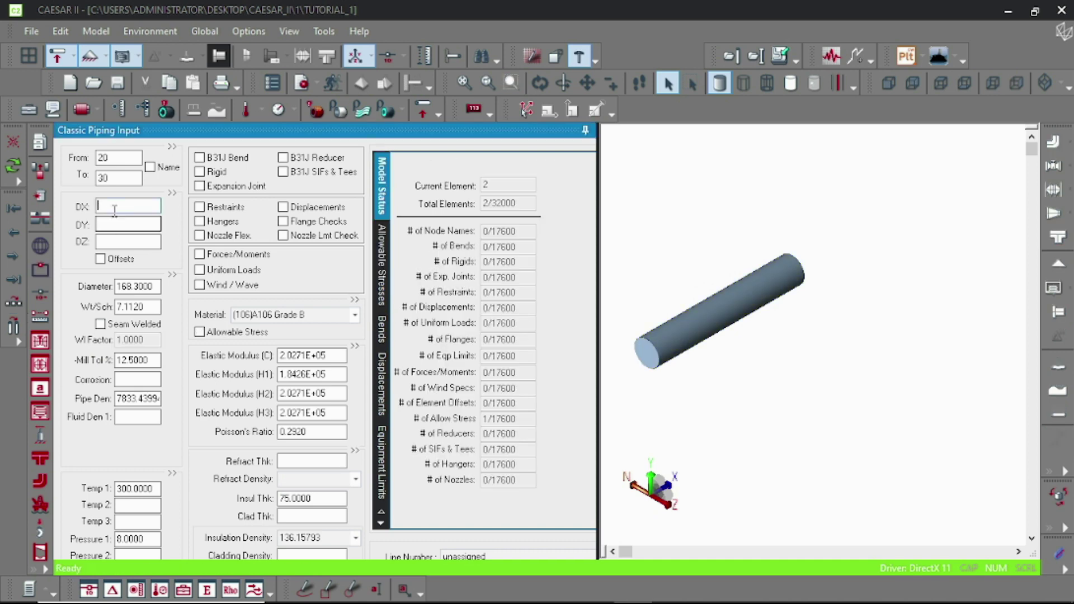
{"action": "left_click", "coordinate": [107, 224]}
{"action": "type", "text": "500"}
{"action": "left_click", "coordinate": [799, 380]}
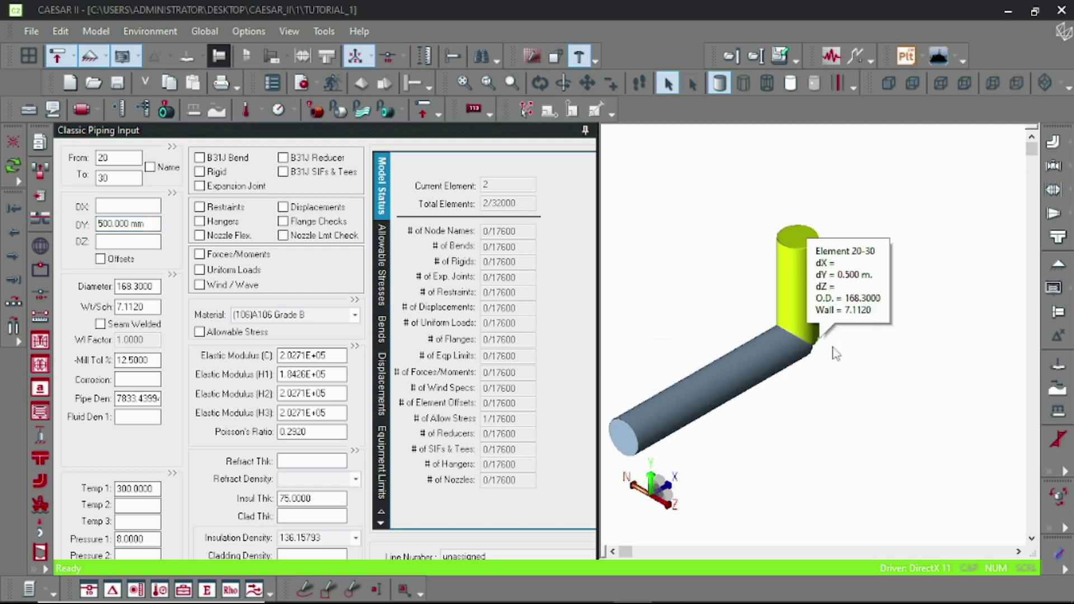
Step: Change element 20–30's vertical length from 500 to 750 mm
{"action": "scroll", "coordinate": [836, 330], "scroll_direction": "up", "scroll_amount": 3}
{"action": "key", "text": "Escape"}
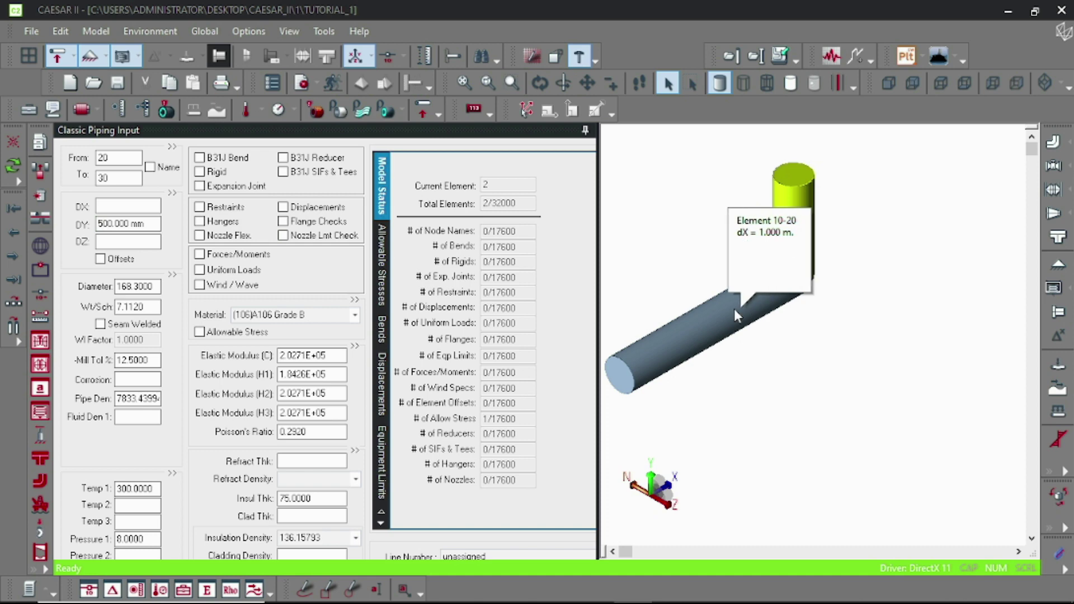
{"action": "left_click", "coordinate": [126, 224]}
{"action": "double_click", "coordinate": [126, 224]}
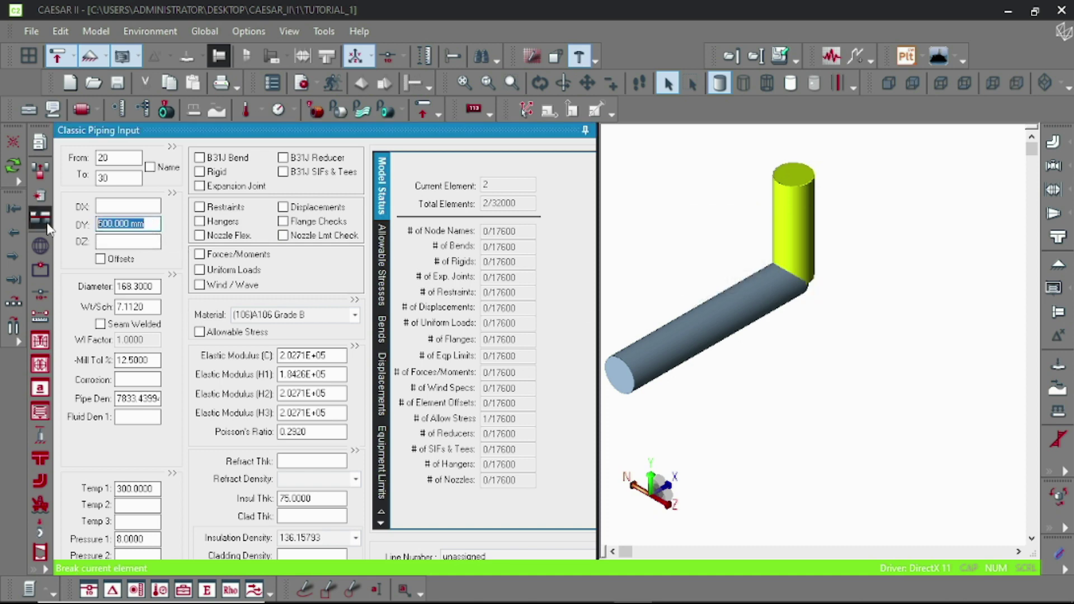
{"action": "type", "text": "750"}
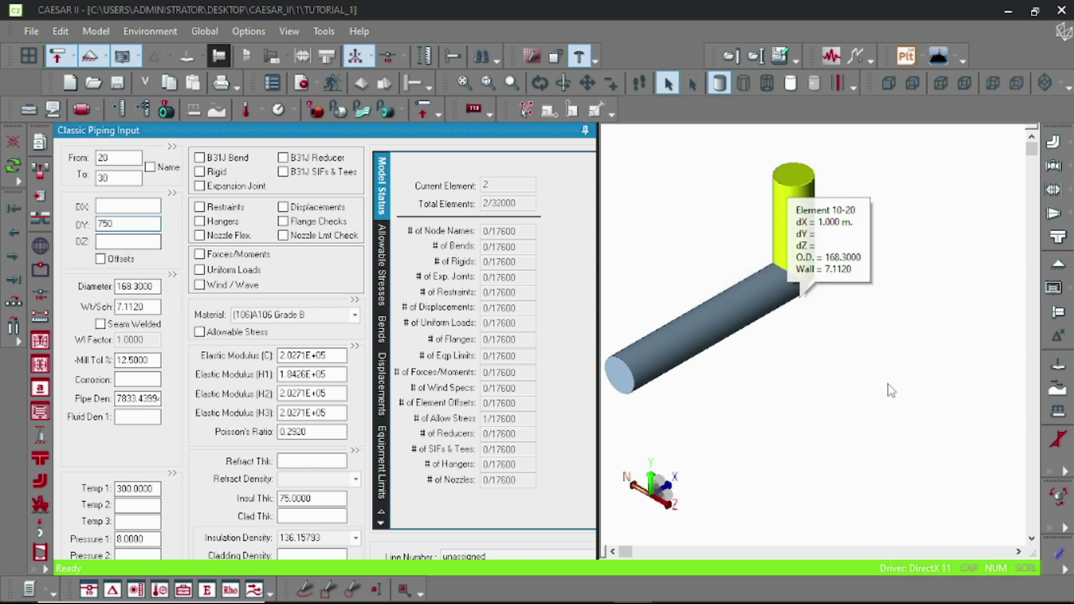
{"action": "left_click", "coordinate": [891, 390]}
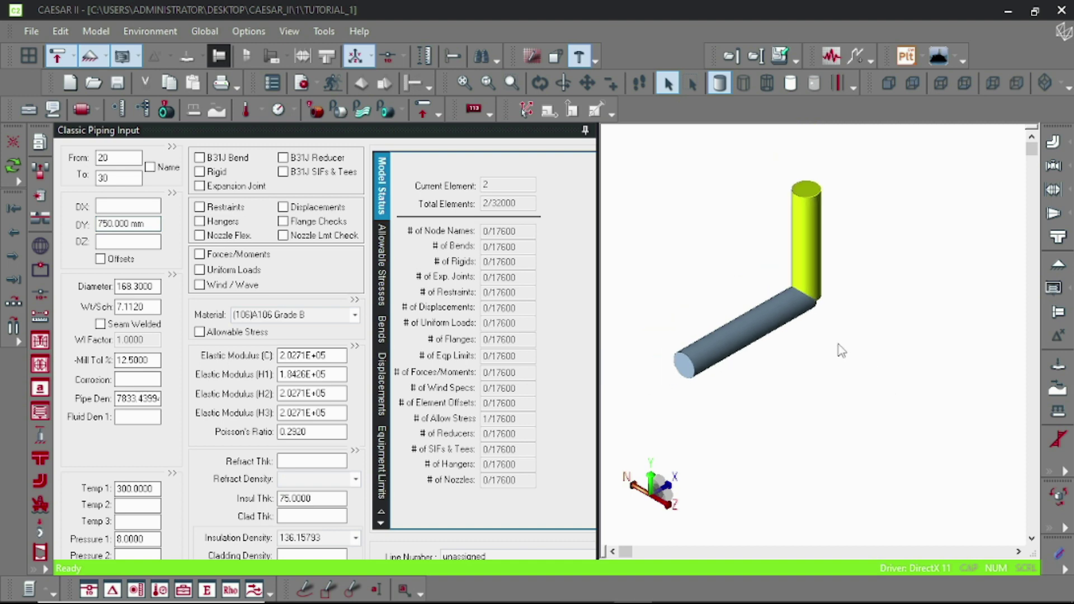
Step: Add a B31J long-radius bend at node 20 on element 10–20
{"action": "left_click", "coordinate": [809, 358]}
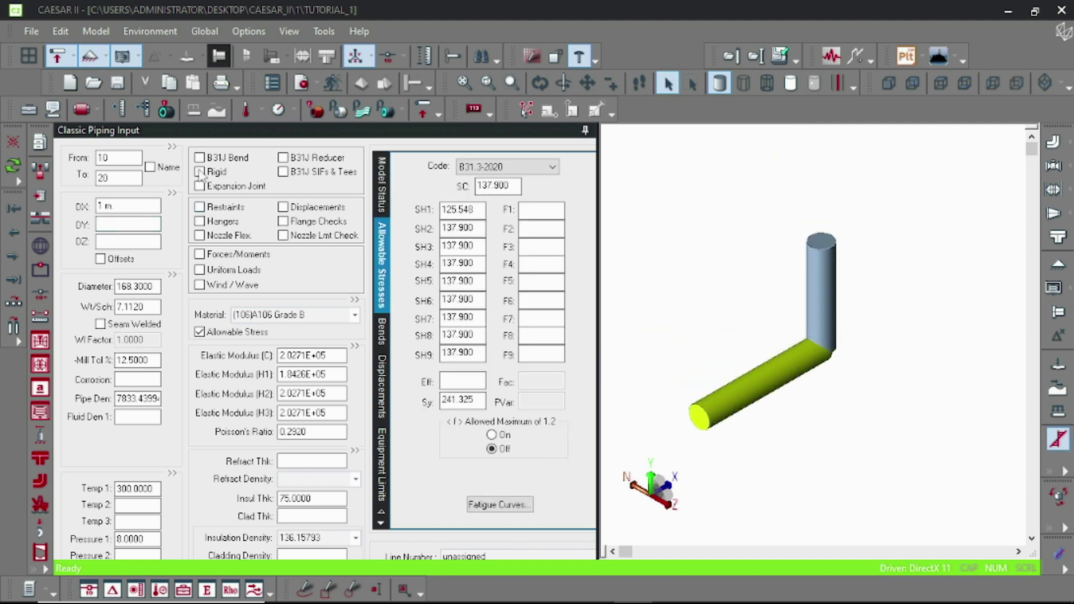
{"action": "left_click", "coordinate": [200, 164]}
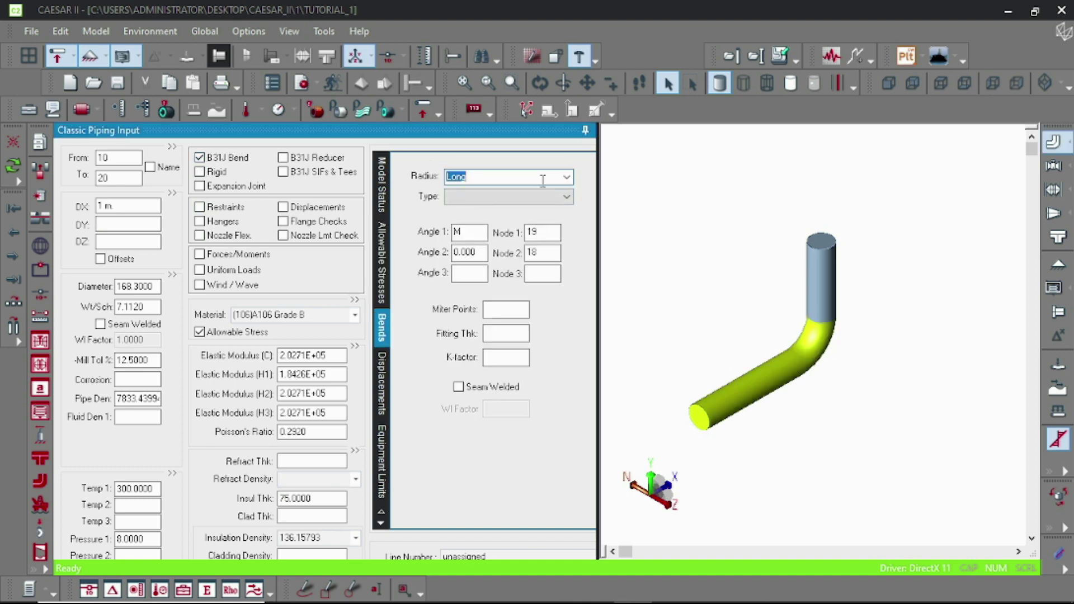
{"action": "left_click", "coordinate": [566, 197]}
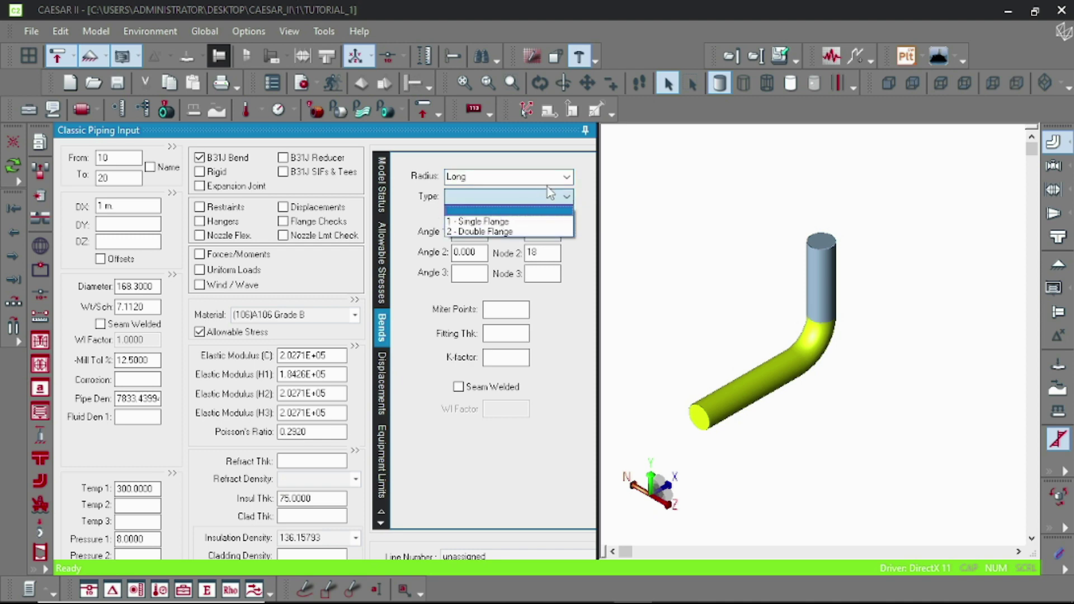
{"action": "left_click", "coordinate": [516, 180]}
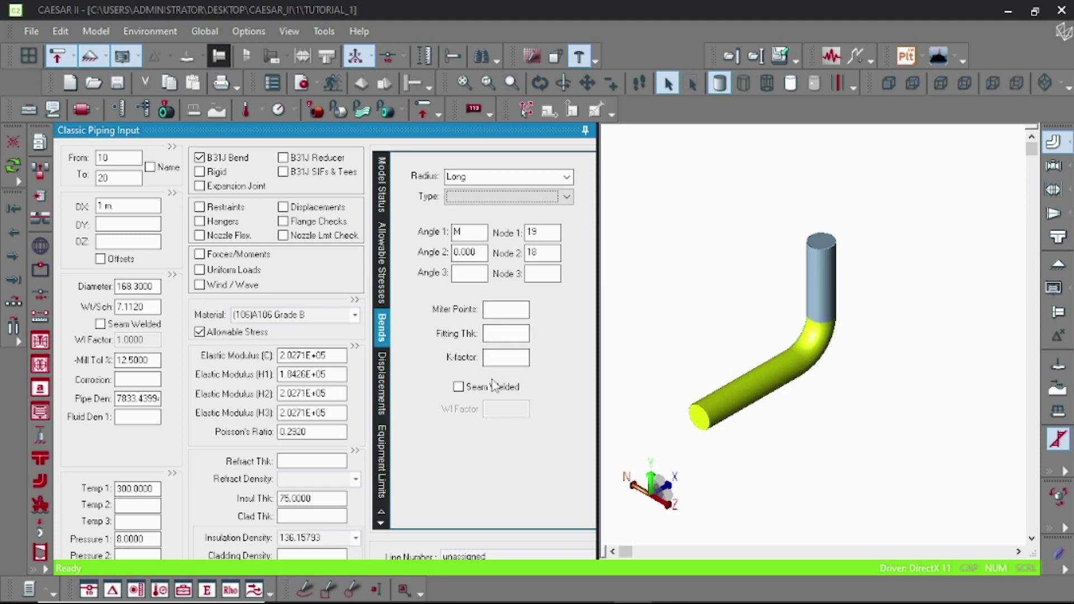
{"action": "left_click", "coordinate": [568, 176]}
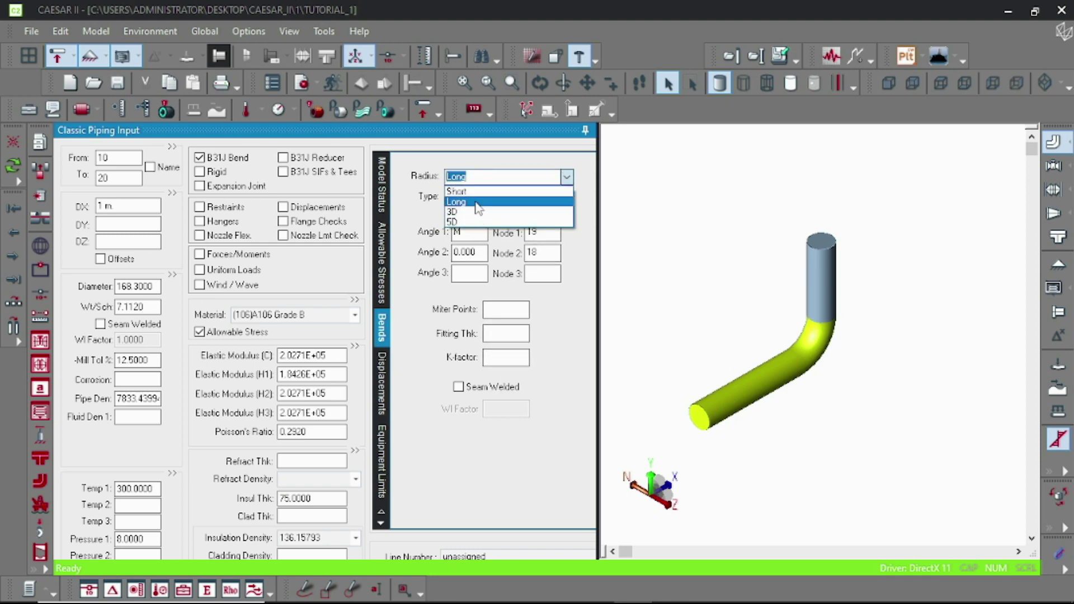
{"action": "left_click", "coordinate": [508, 191]}
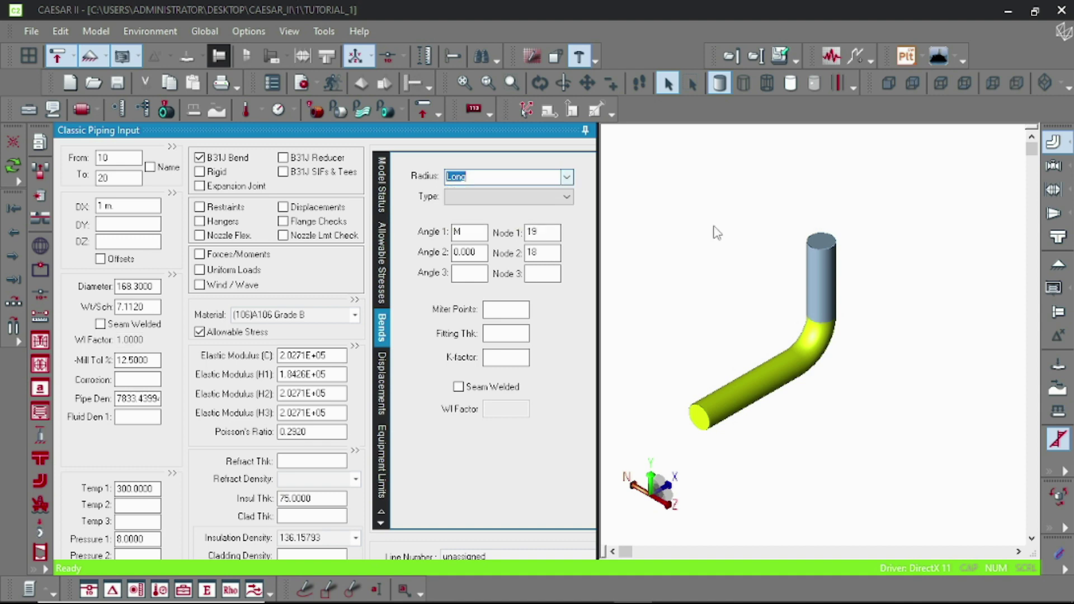
{"action": "left_click", "coordinate": [832, 283]}
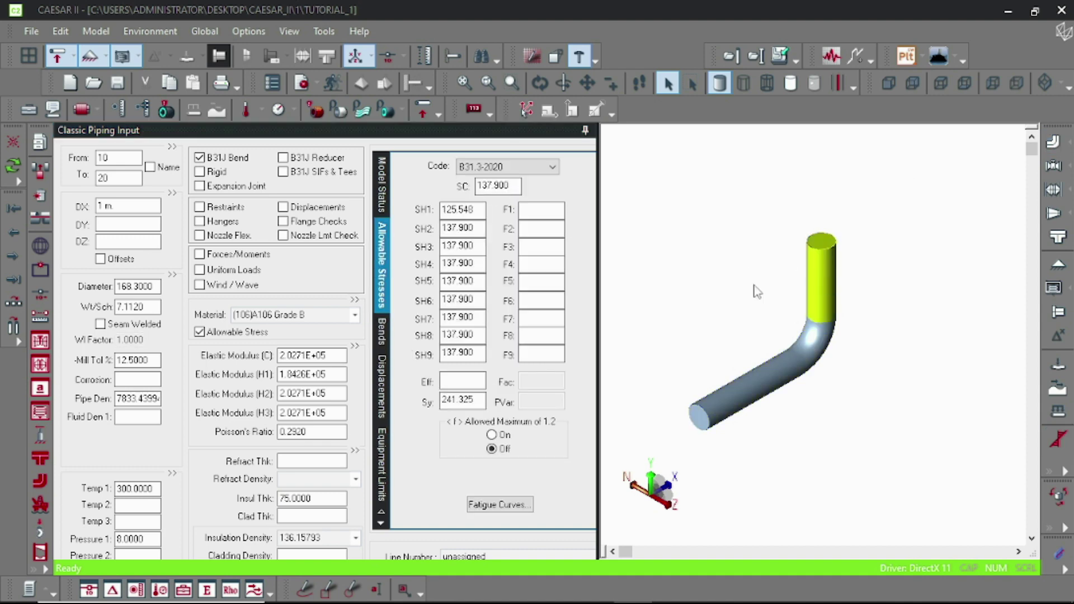
Step: Continue to element 30–40 with a DZ of 500 mm from node 30
{"action": "left_click", "coordinate": [21, 308]}
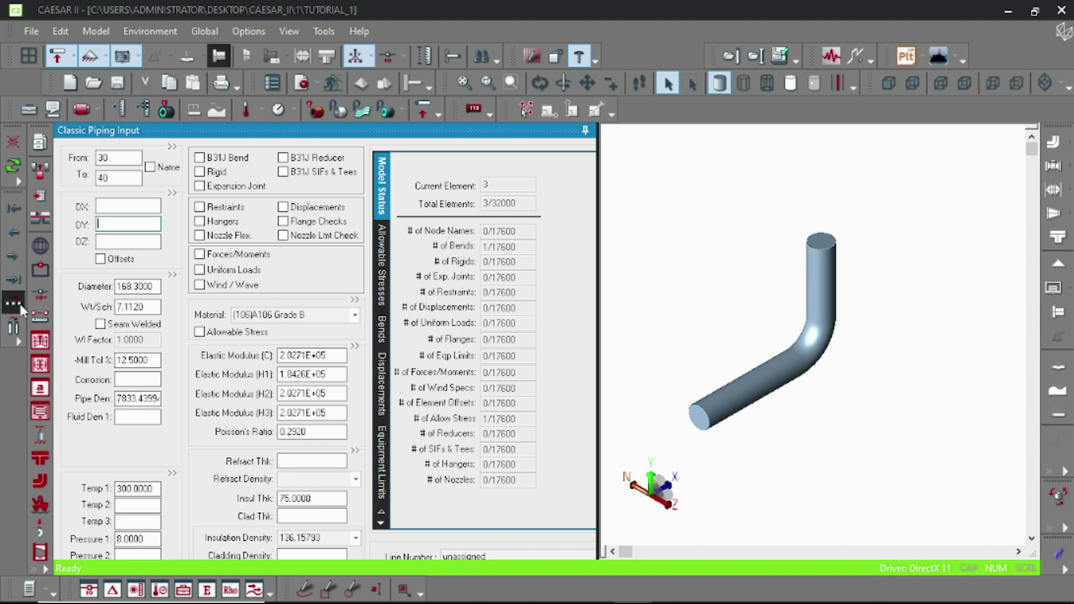
{"action": "left_click", "coordinate": [124, 241]}
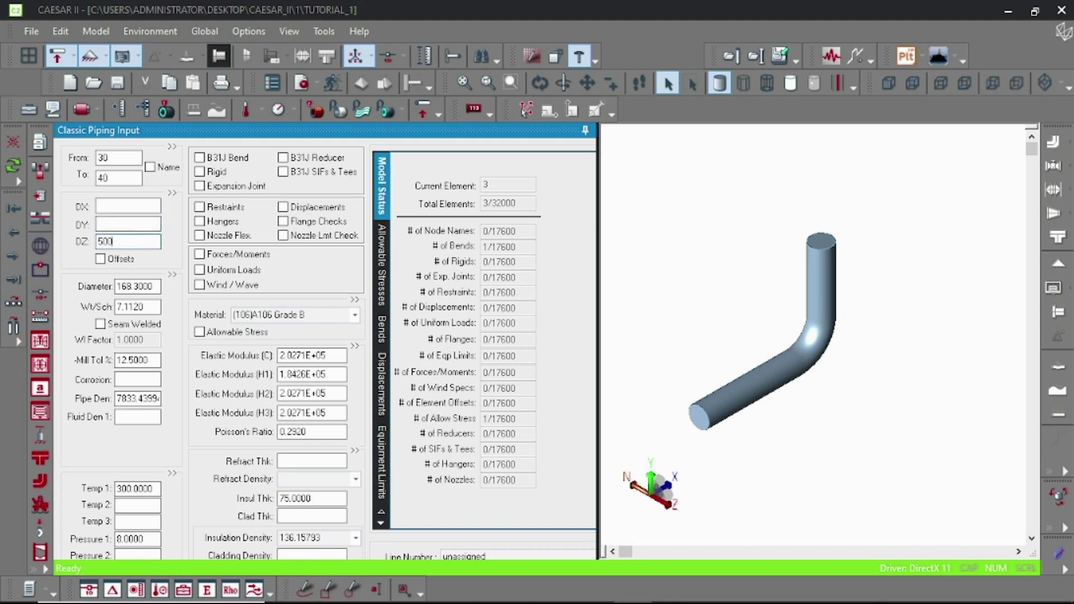
{"action": "type", "text": "500"}
{"action": "key", "text": "Return"}
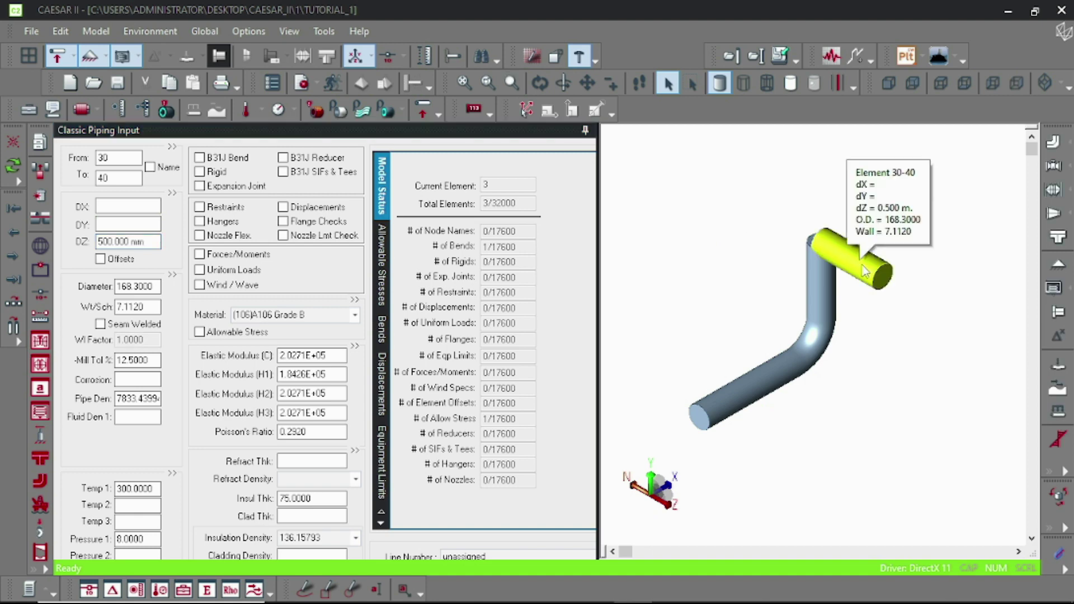
{"action": "left_click", "coordinate": [832, 286]}
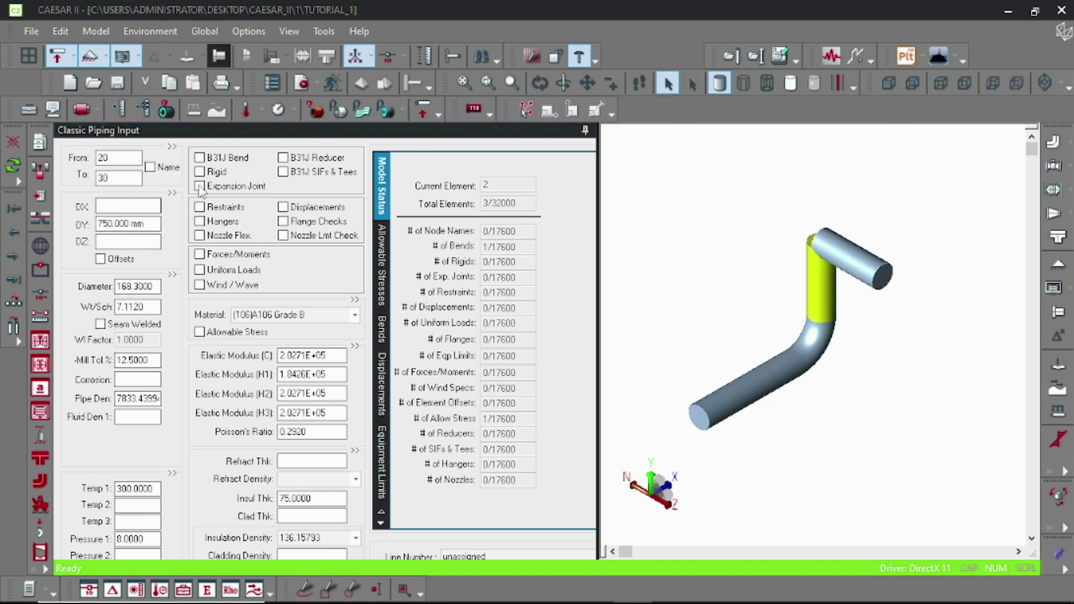
Step: Add a B31J long-radius bend at node 30 on element 20–30, then orbit to inspect it
{"action": "left_click", "coordinate": [199, 158]}
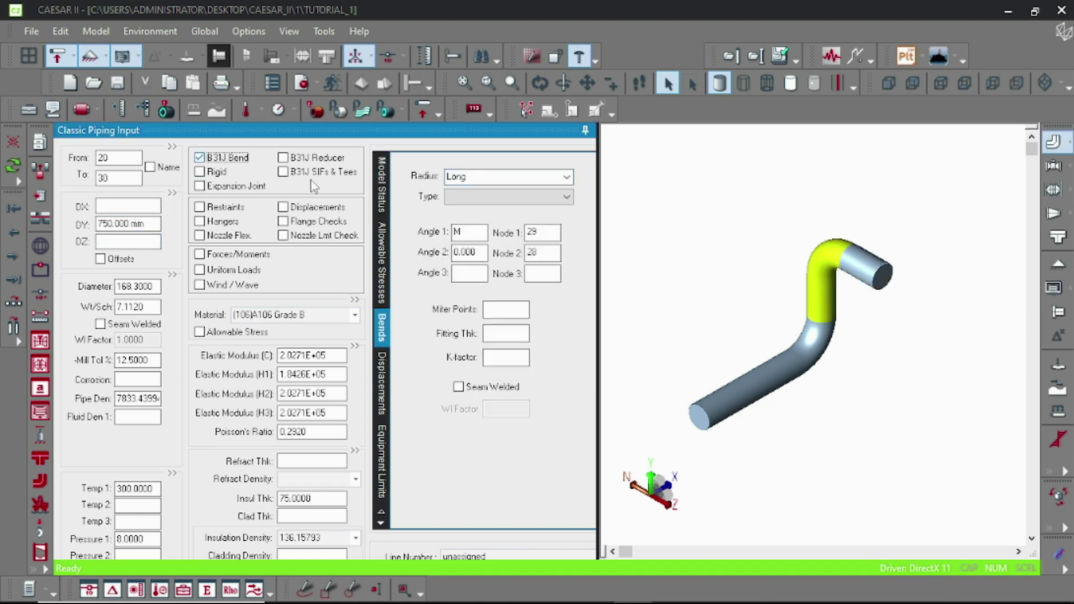
{"action": "left_click", "coordinate": [562, 88]}
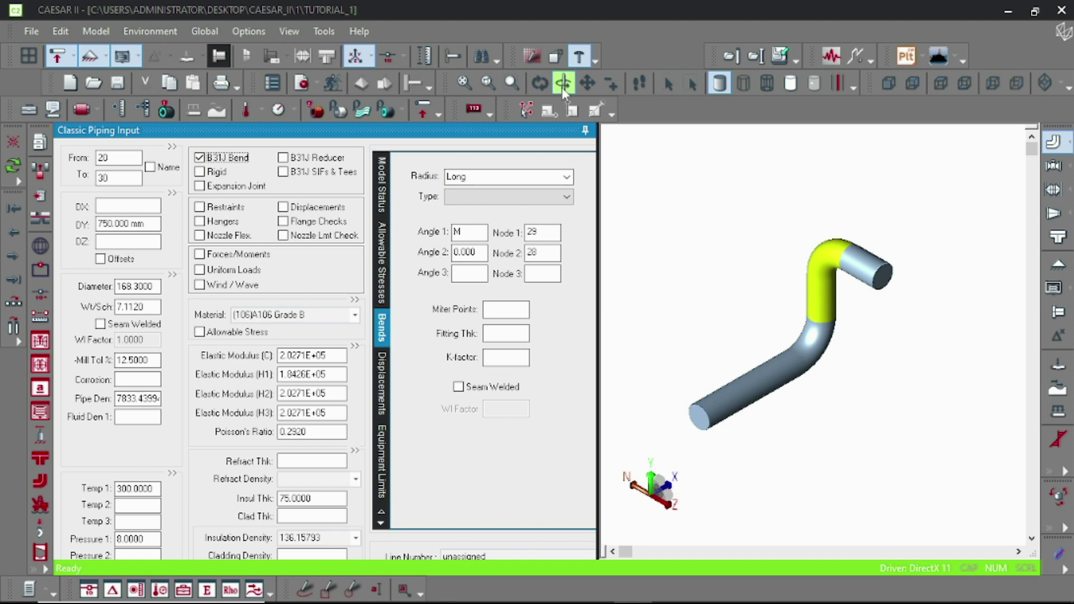
{"action": "left_click_drag", "start_coordinate": [765, 330], "coordinate": [731, 330]}
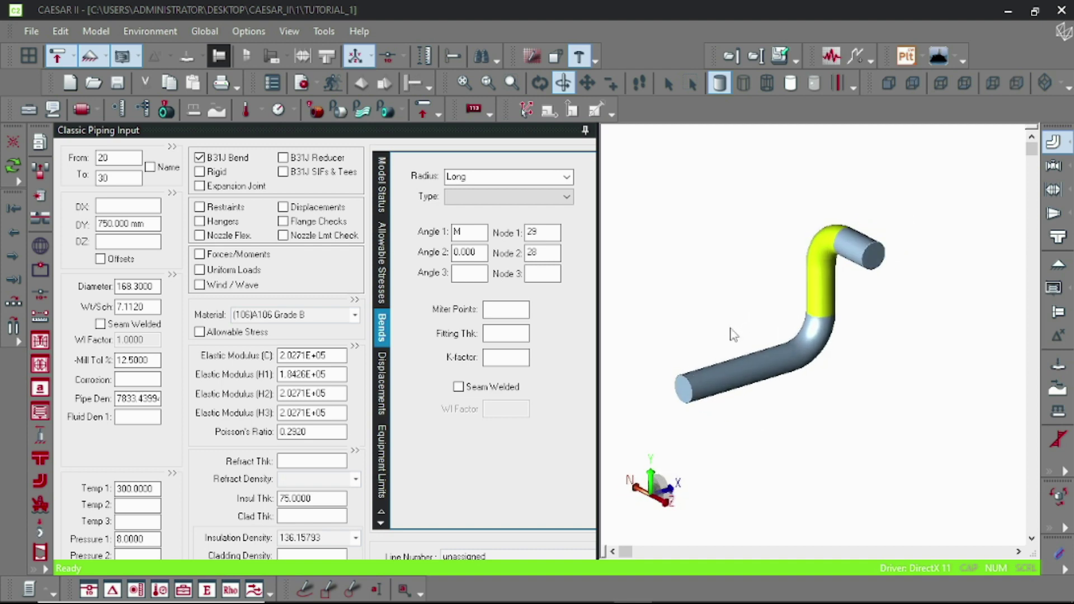